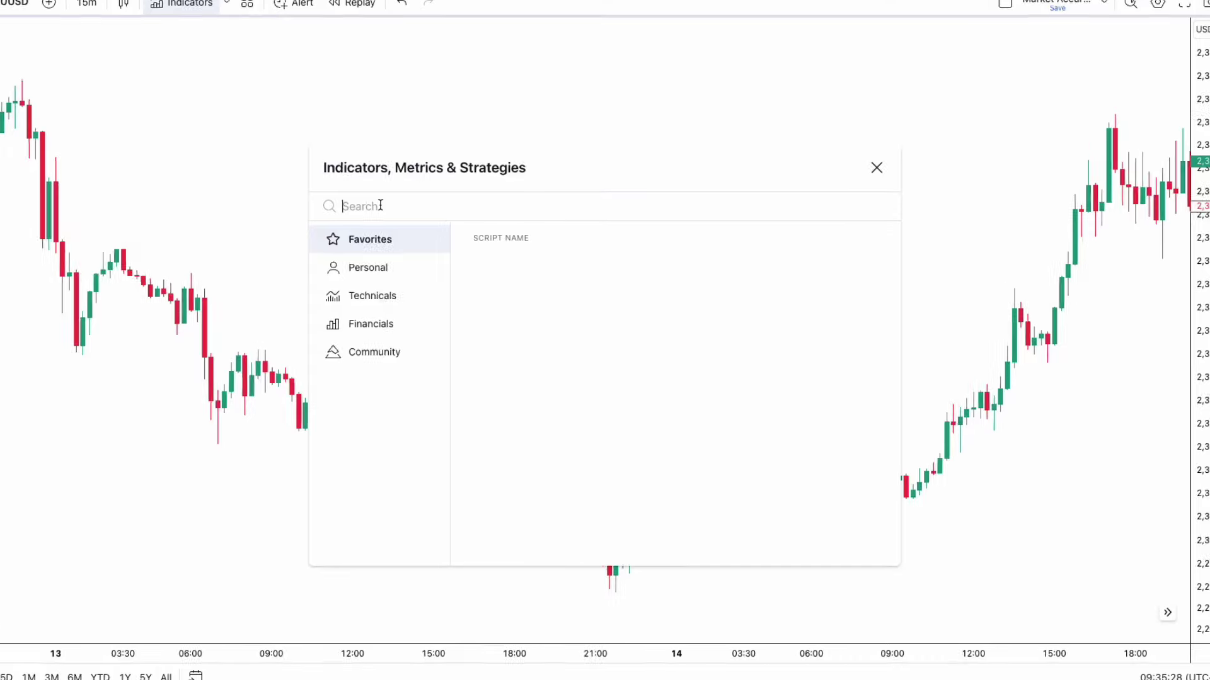
# Add the Follow Line Indicator to the chart from the indicator search
pyautogui.write('Follow Line Indicator')
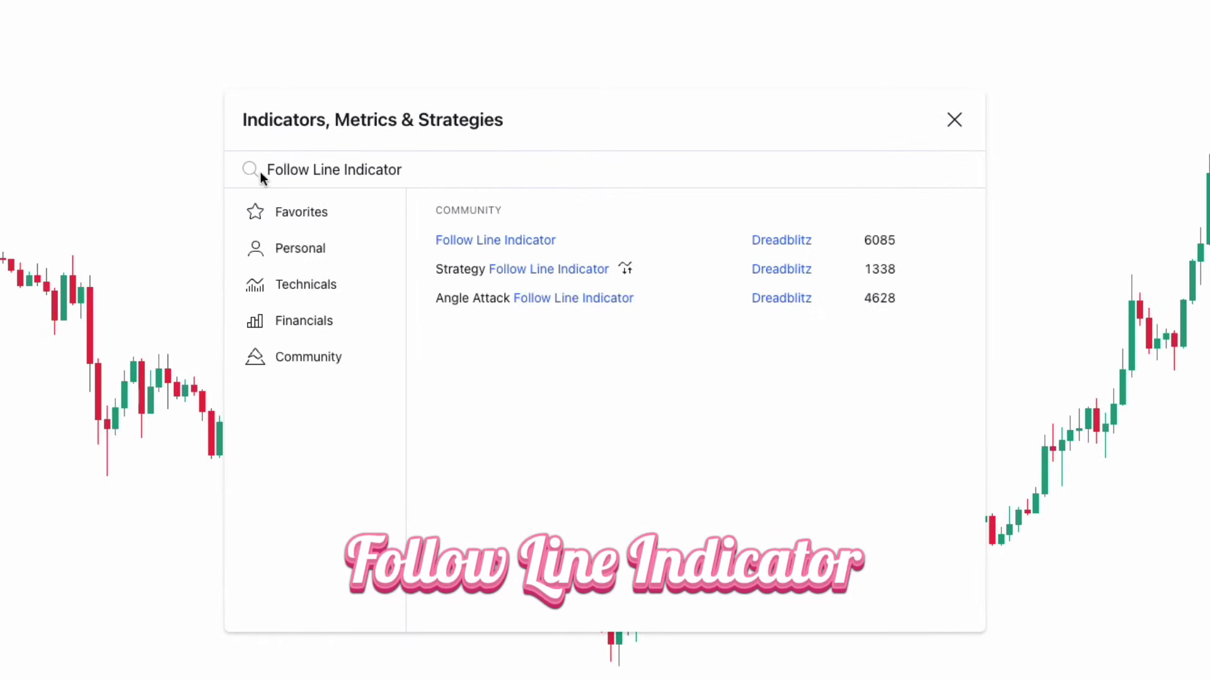
pyautogui.click(486, 238)
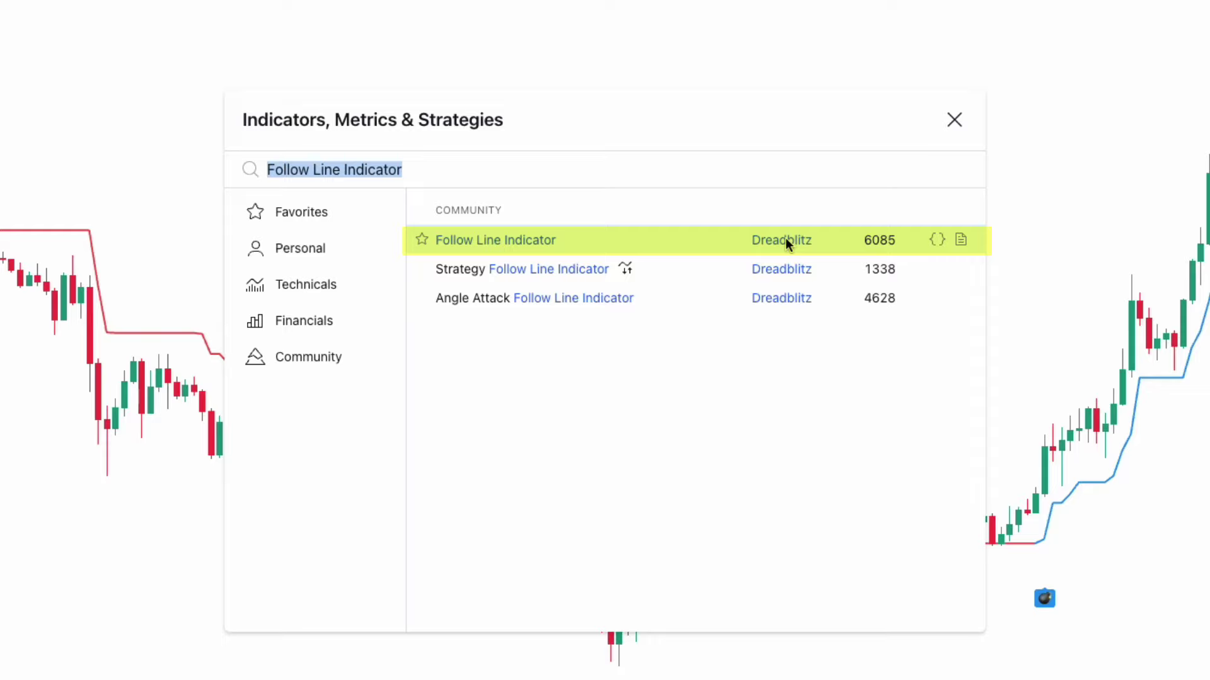
pyautogui.click(954, 119)
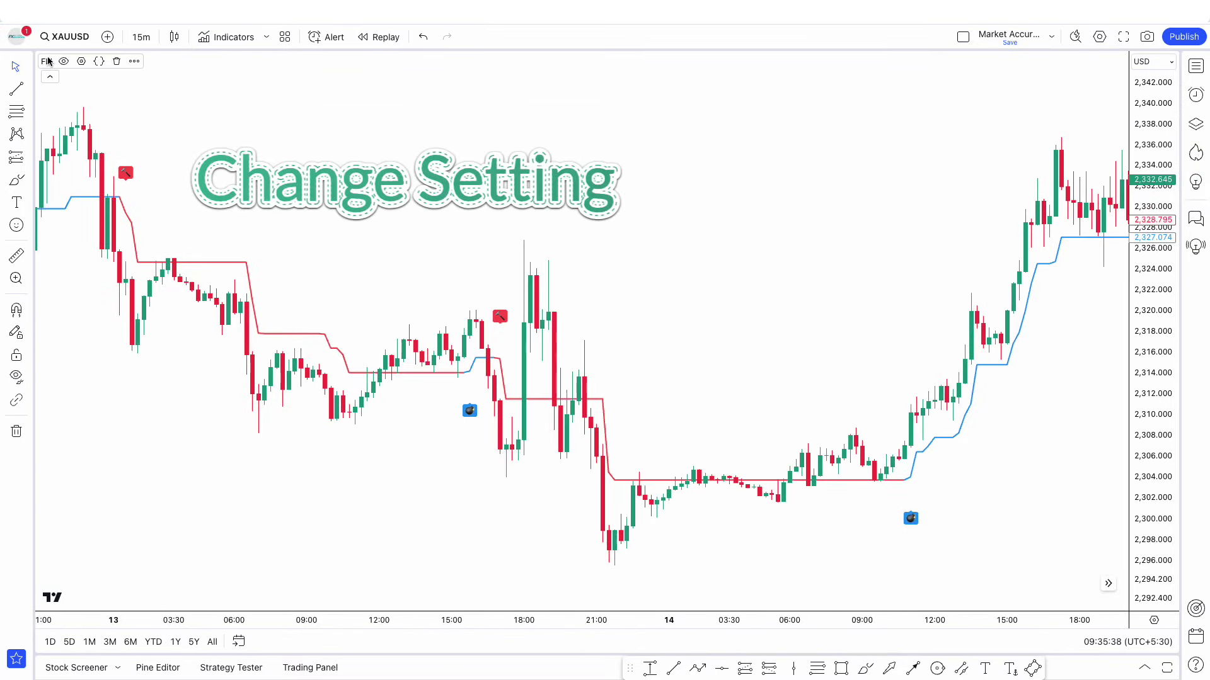
# Set Follow Line BB Deviations to 2 and thicken the Color 0 and Color 1 trend lines
pyautogui.click(98, 60)
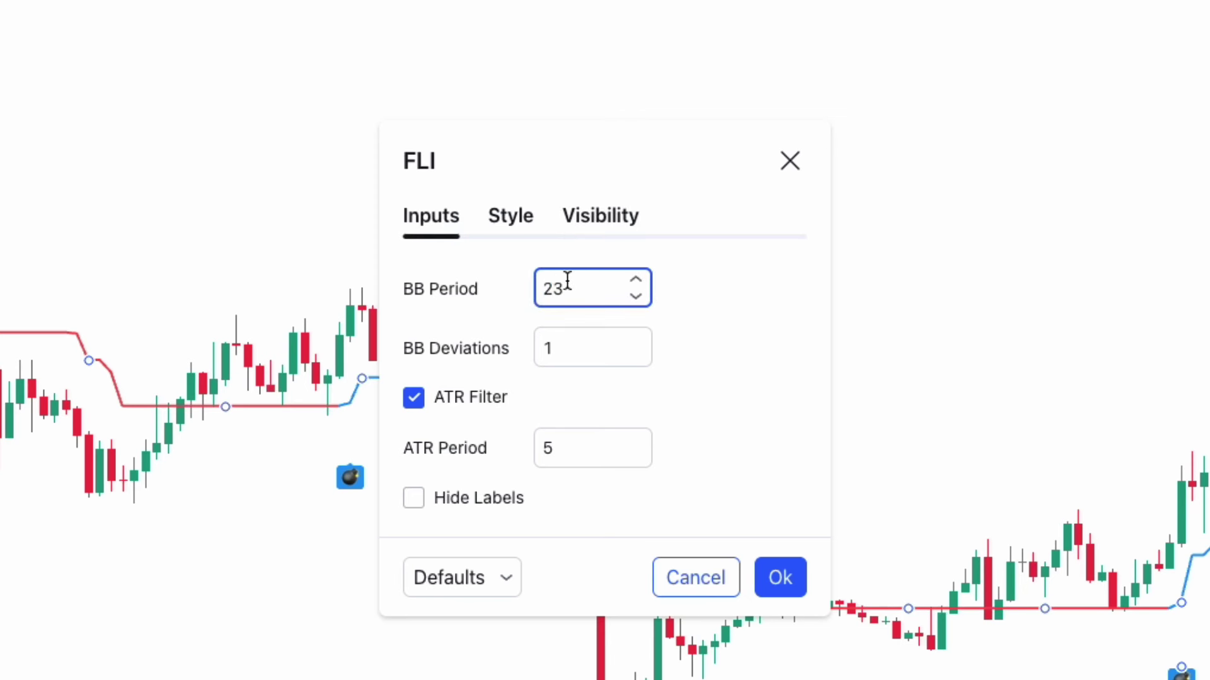
pyautogui.click(575, 354)
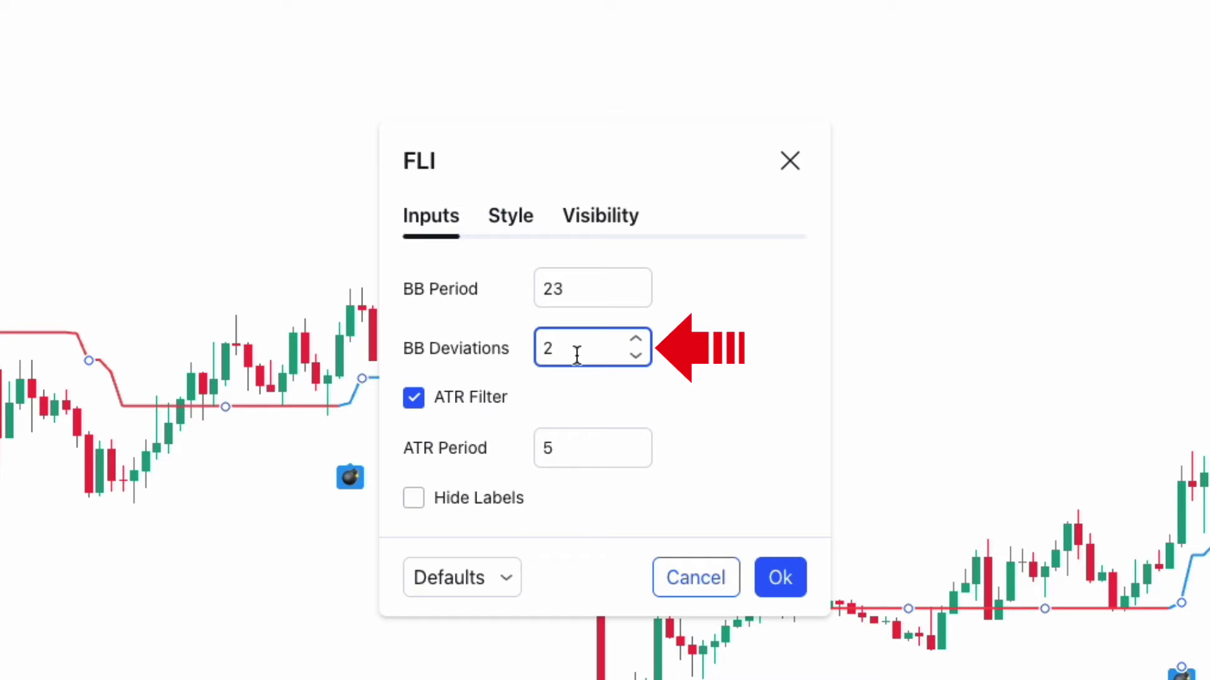
pyautogui.click(524, 233)
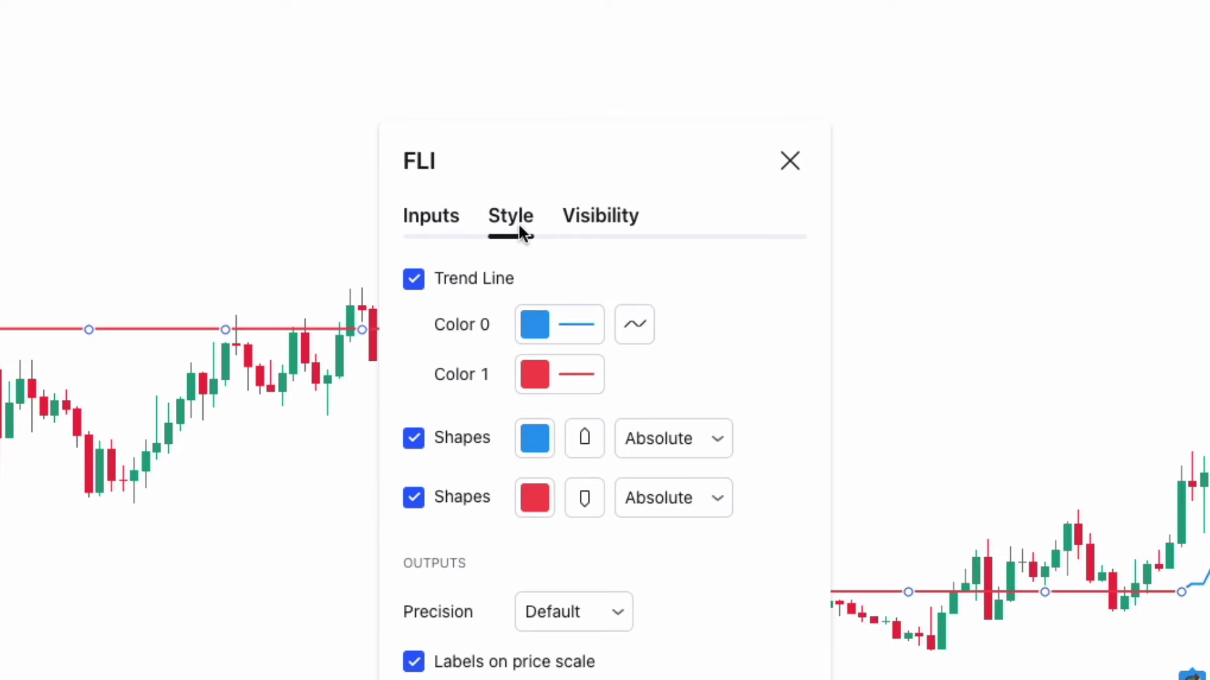
pyautogui.moveTo(574, 173); pyautogui.dragTo(543, 55)
pyautogui.click(516, 208)
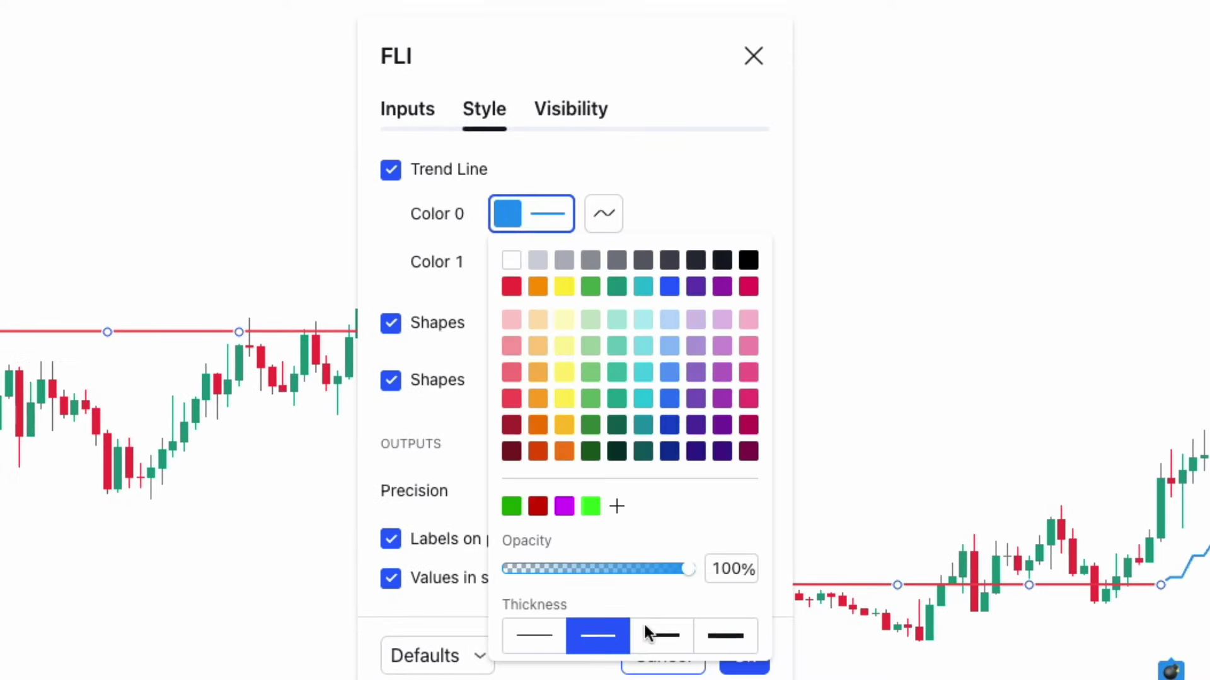
pyautogui.click(523, 261)
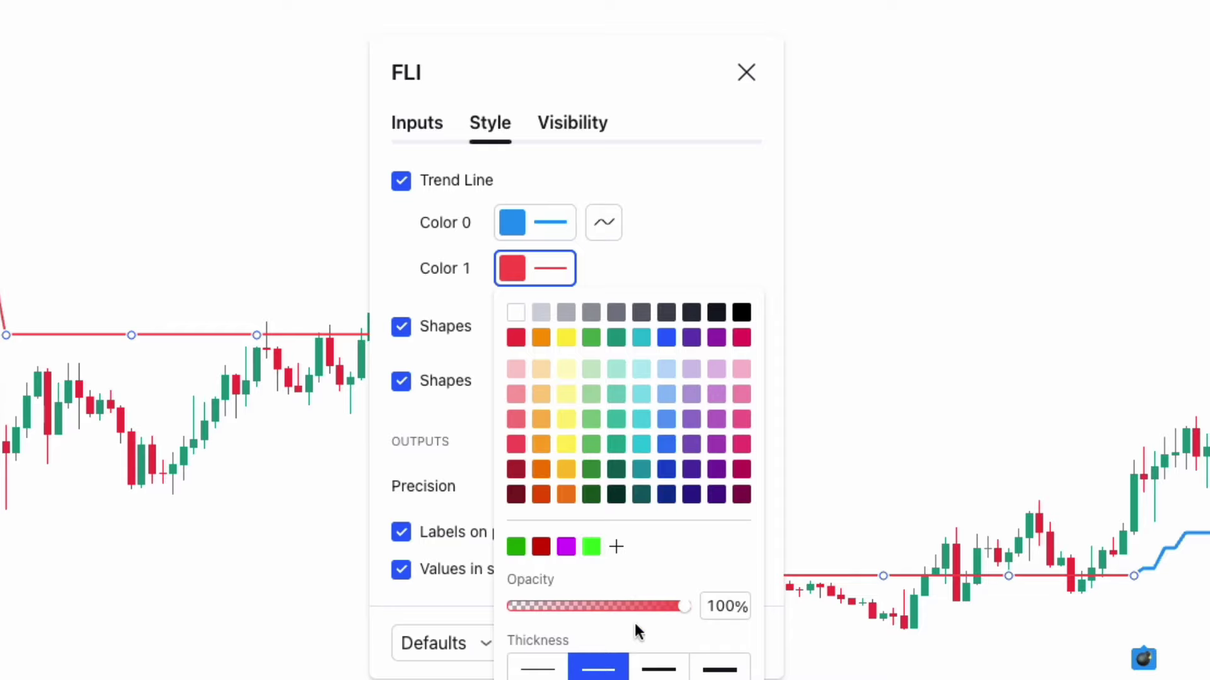
pyautogui.click(662, 273)
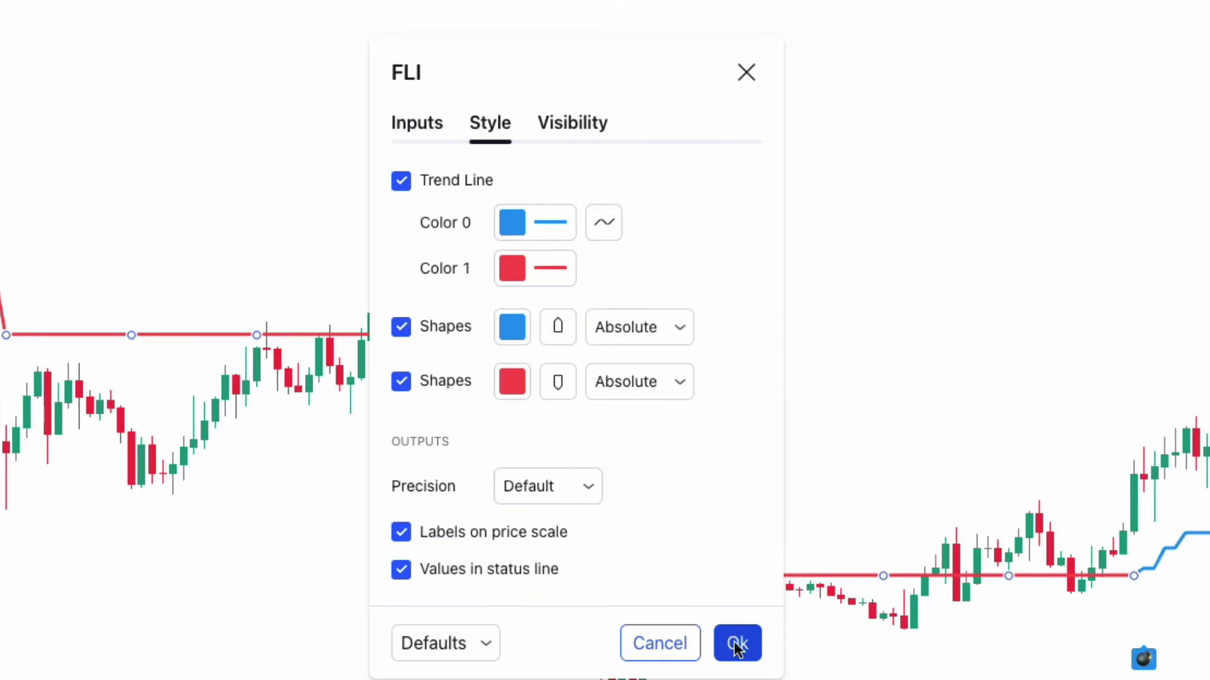
pyautogui.click(735, 646)
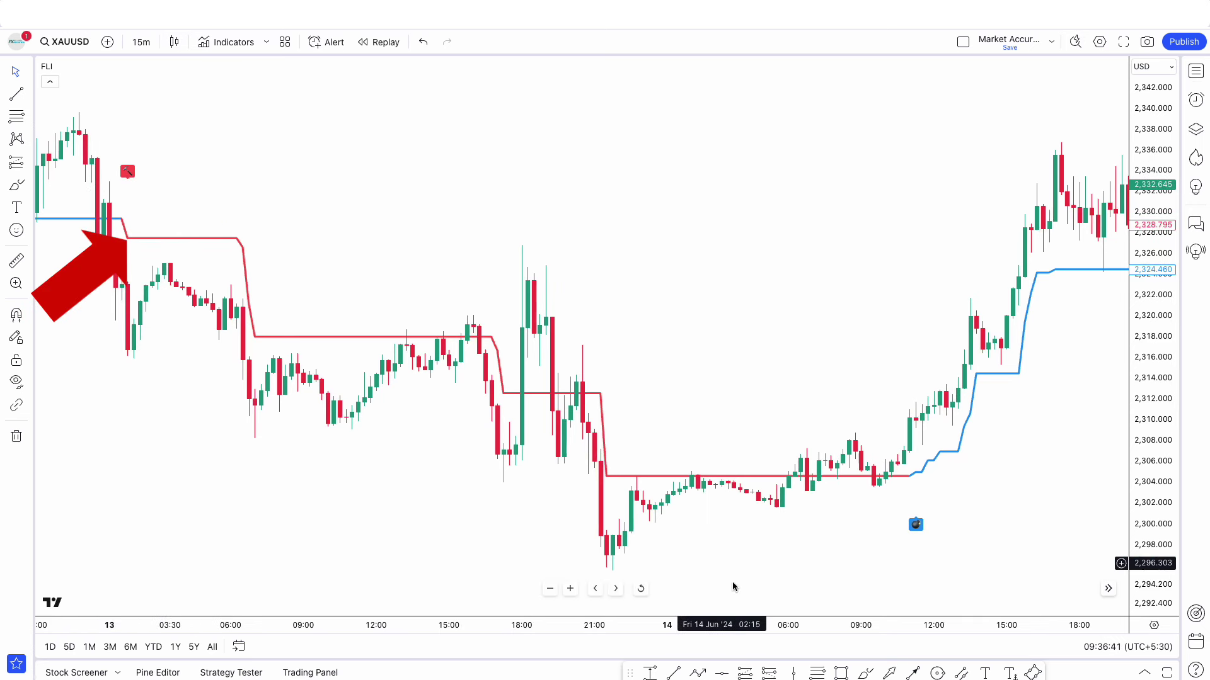
# Place a short position at the first red signal, raising its stop, lowering its target, extending it right
pyautogui.click(116, 288)
pyautogui.moveTo(116, 197); pyautogui.dragTo(116, 121)
pyautogui.moveTo(115, 380); pyautogui.dragTo(115, 532)
pyautogui.moveTo(279, 289); pyautogui.dragTo(509, 360)
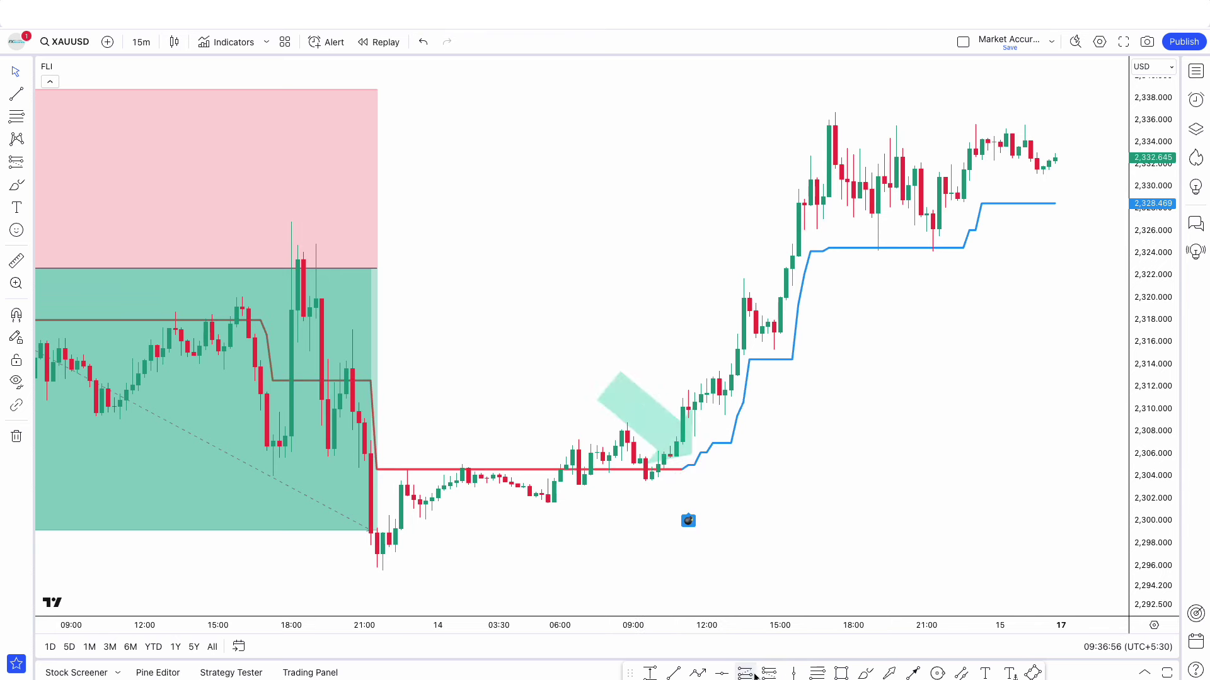
# Place a long position at the blue signal with its target raised to a 3.28 reward-to-risk
pyautogui.click(683, 410)
pyautogui.moveTo(683, 500); pyautogui.dragTo(683, 490)
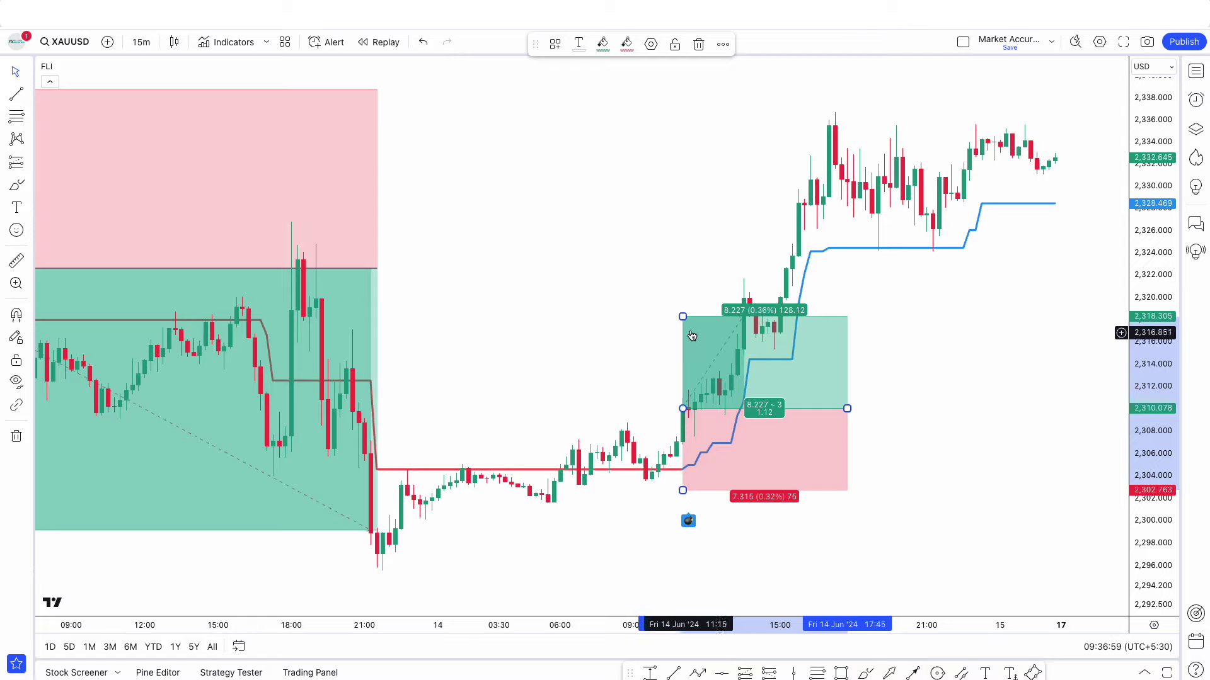
pyautogui.moveTo(683, 315); pyautogui.dragTo(683, 142)
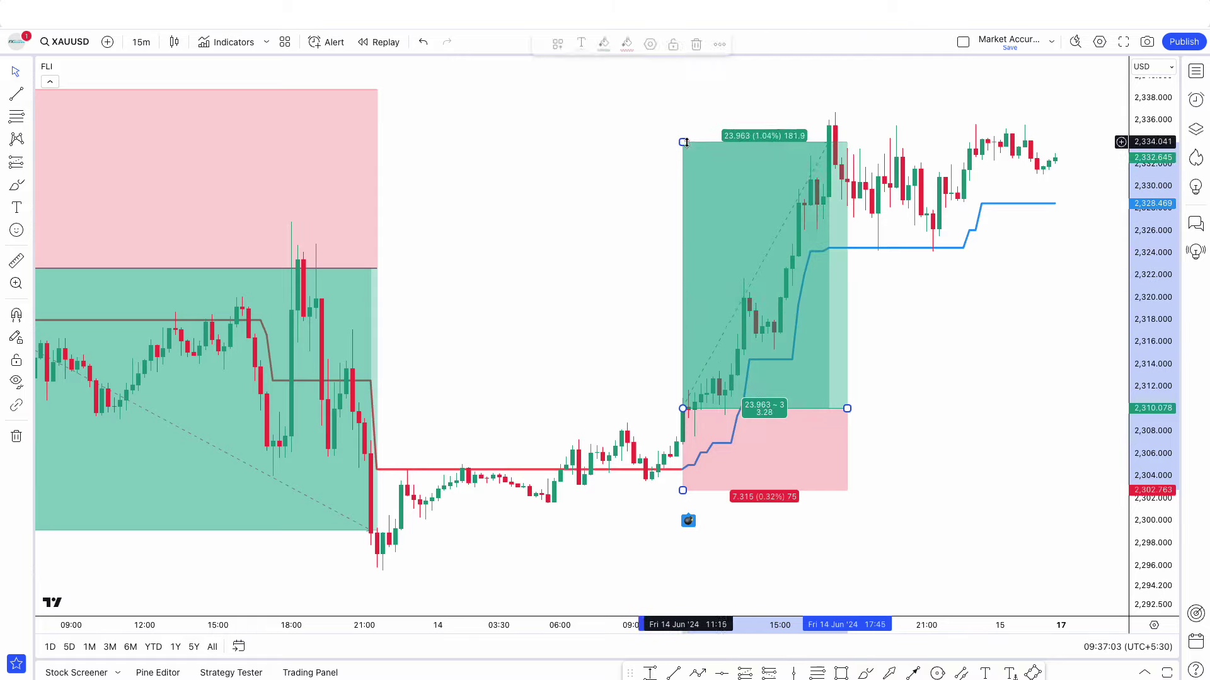
pyautogui.click(965, 444)
pyautogui.hscroll(-10, 605, 337)
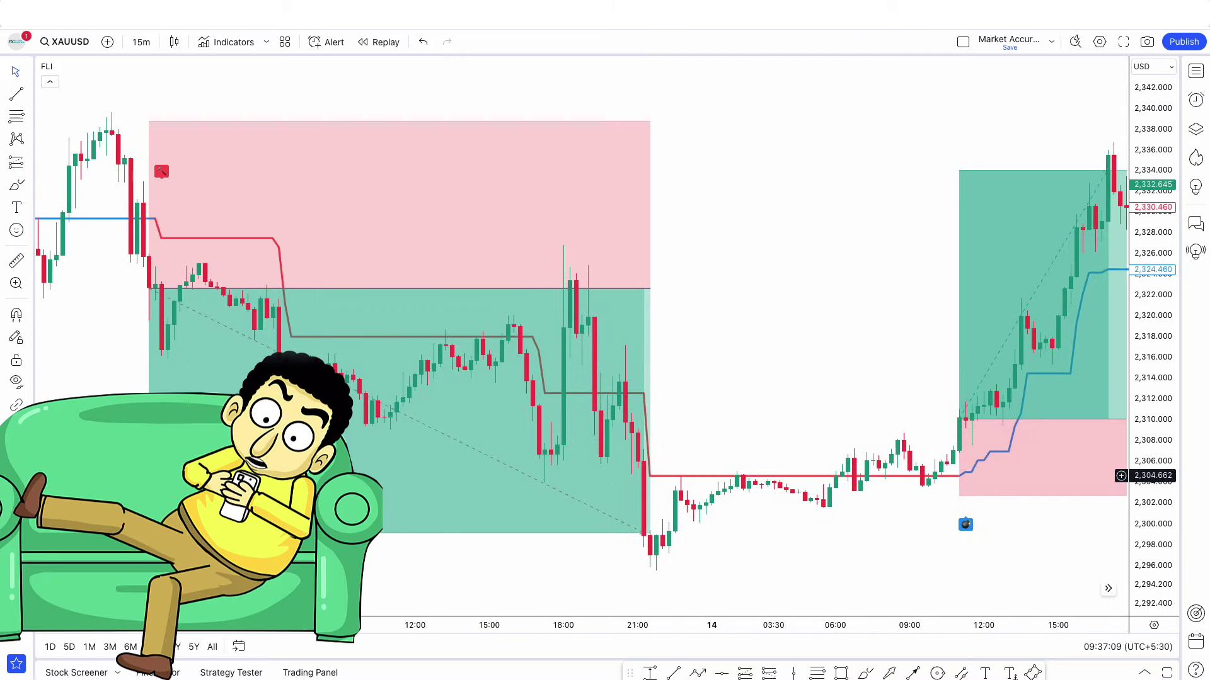
# Add the B3 Clear Method Streak Count indicator via a 'Clear Meth' search
pyautogui.click(233, 42)
pyautogui.write('Cl')
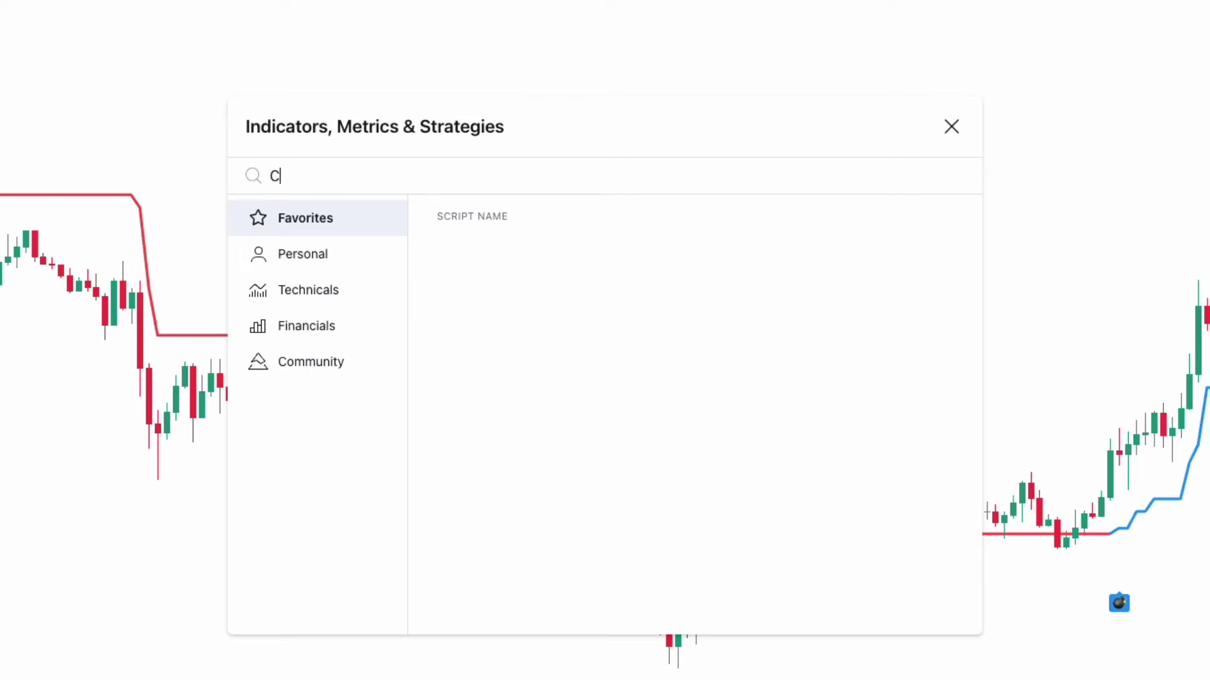
pyautogui.write('ear Meth')
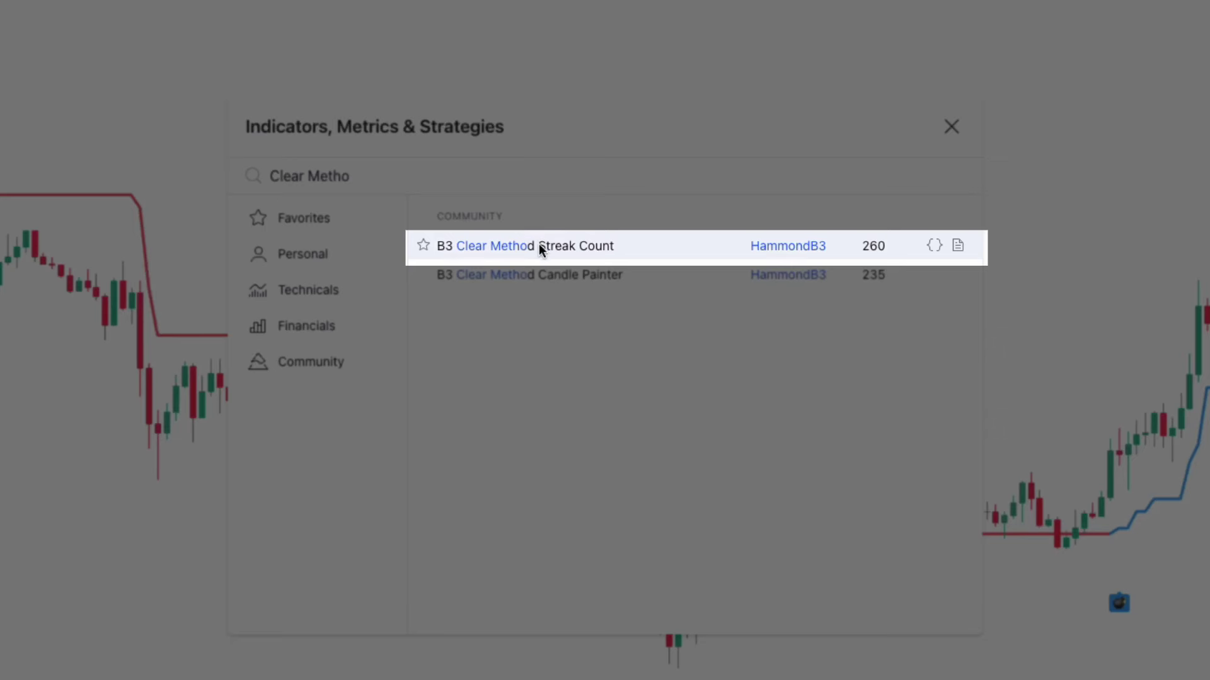
pyautogui.click(567, 254)
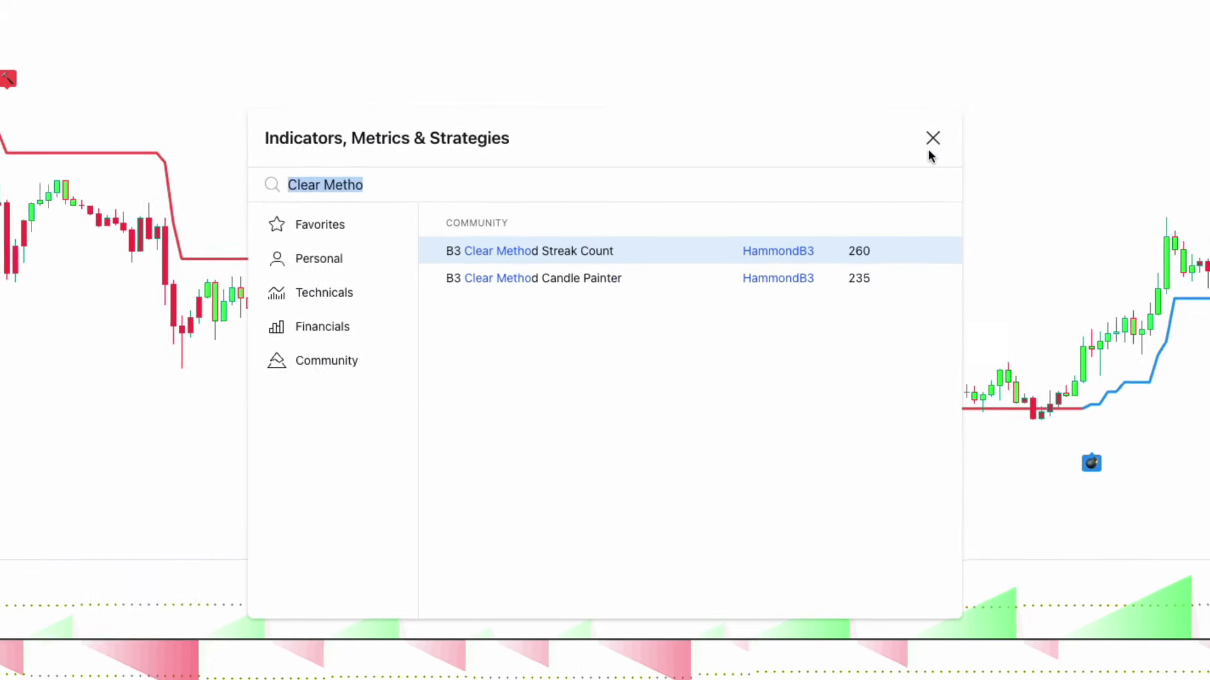
pyautogui.click(950, 128)
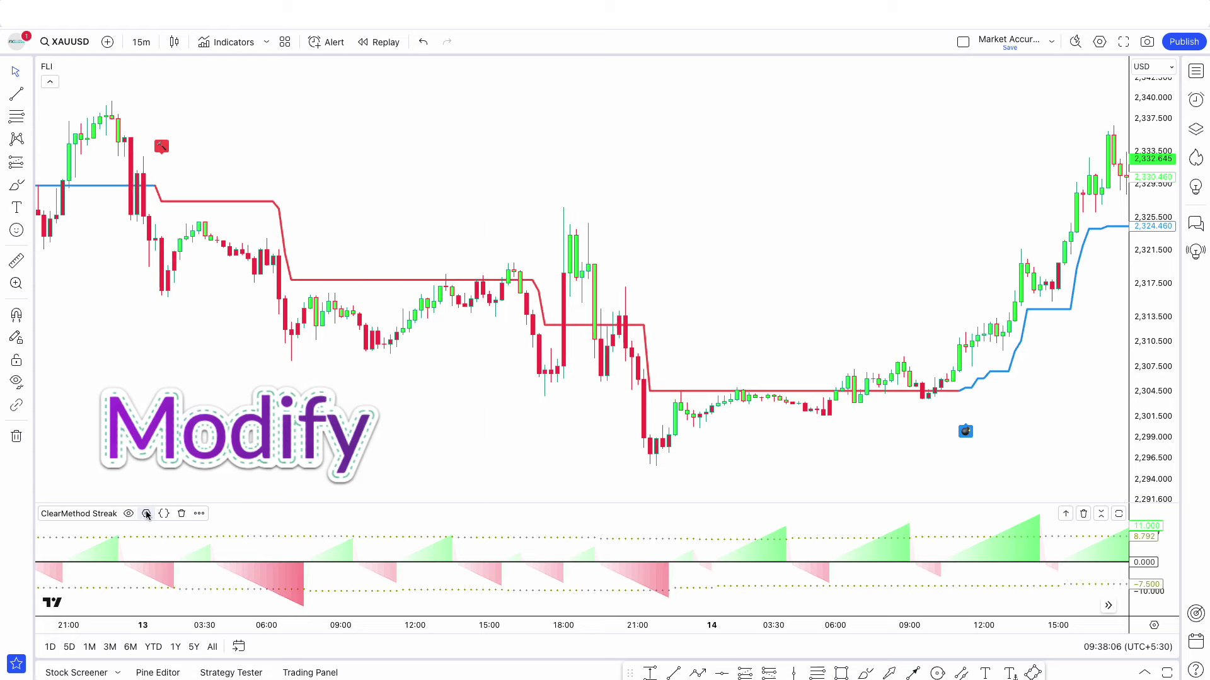
# Set the ClearMethod Streak Time Array Max Index Number to 27
pyautogui.click(147, 513)
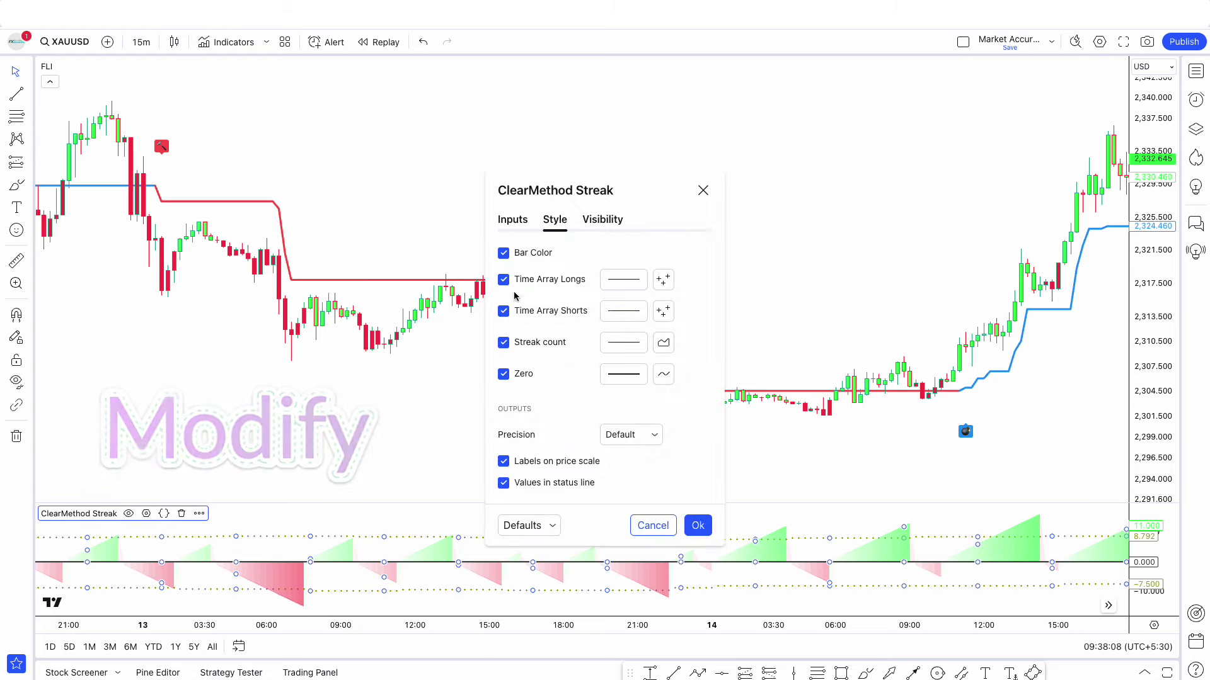
pyautogui.click(513, 220)
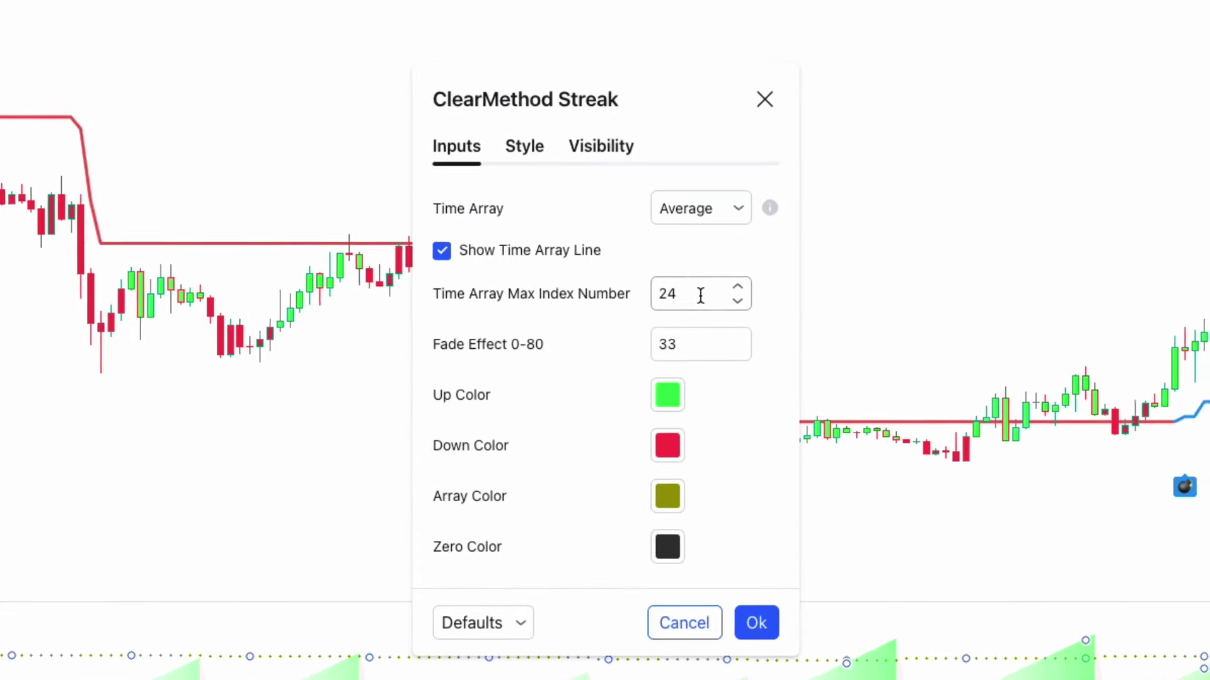
pyautogui.doubleClick(700, 296)
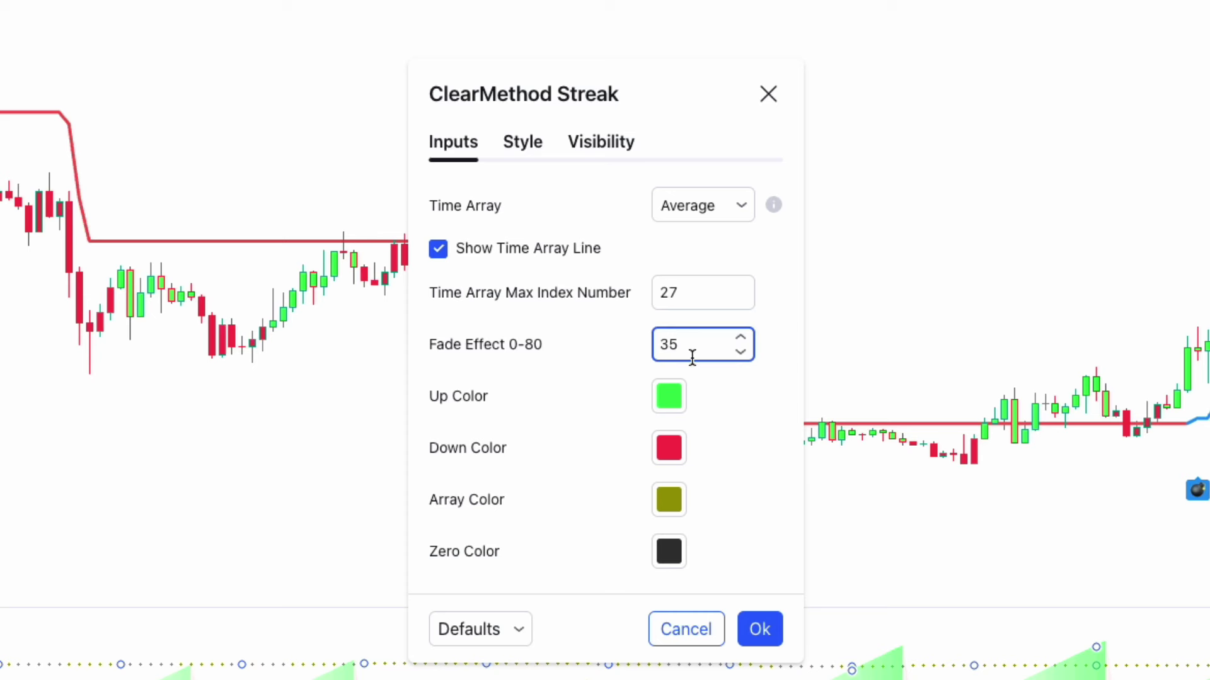
# Thicken the Longs, Shorts and Streak count lines, apply, and enlarge the streak pane
pyautogui.click(526, 156)
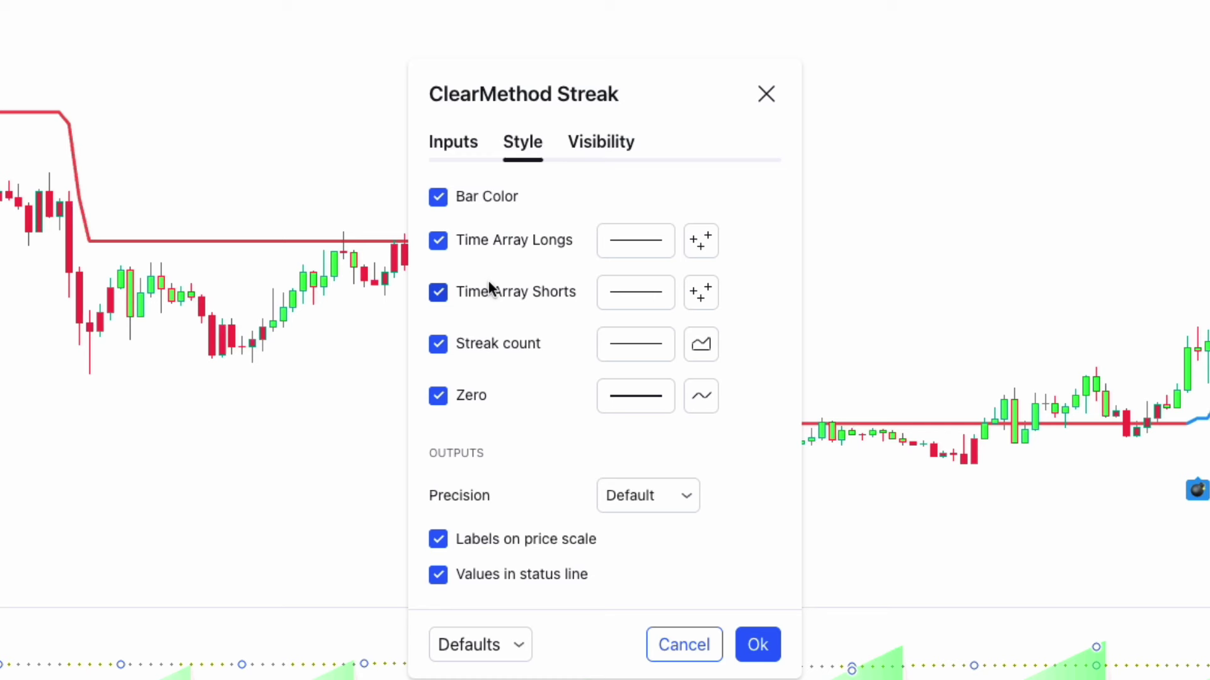
pyautogui.click(635, 240)
pyautogui.click(653, 346)
pyautogui.click(661, 292)
pyautogui.click(645, 377)
pyautogui.click(635, 344)
pyautogui.click(629, 417)
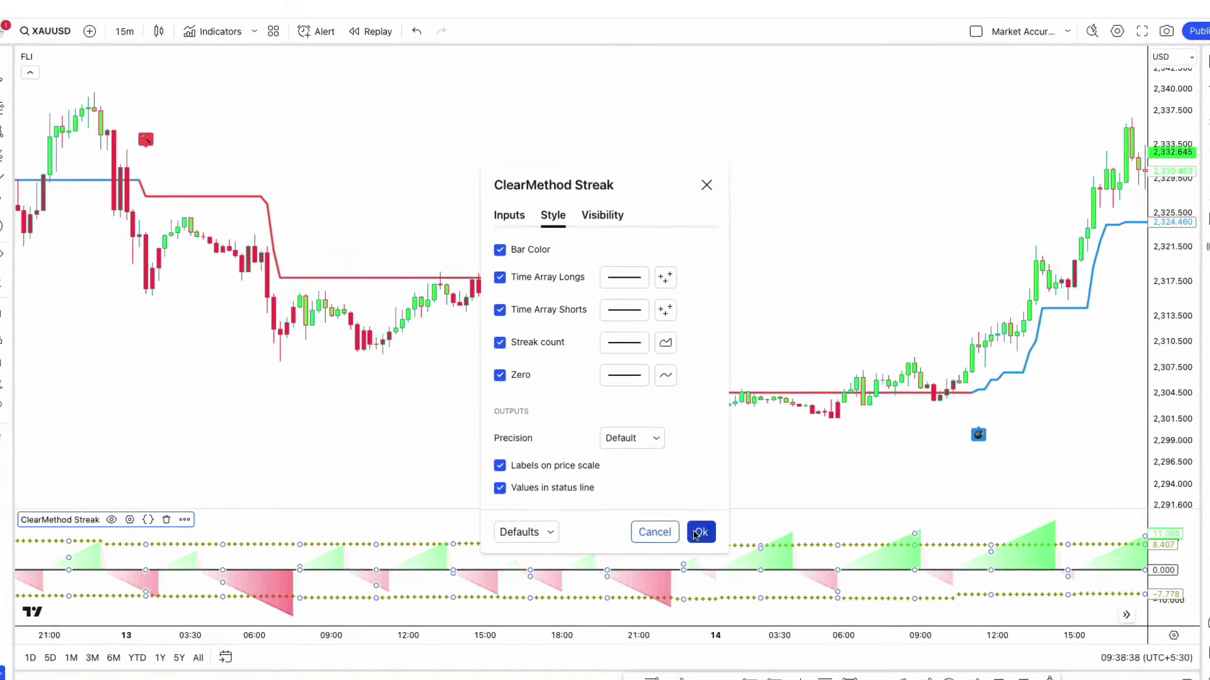
pyautogui.click(700, 532)
pyautogui.doubleClick(440, 445)
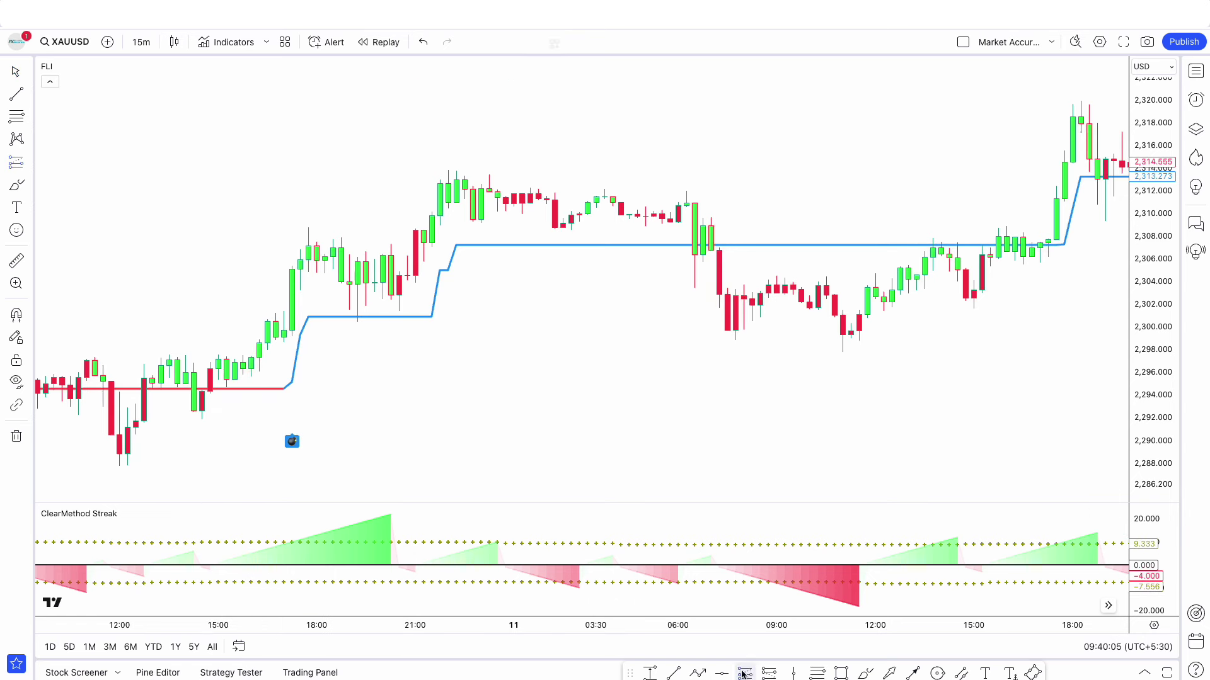
# Place a long position at the blue buy signal with a lower stop and higher target
pyautogui.click(284, 332)
pyautogui.moveTo(283, 404); pyautogui.dragTo(283, 418)
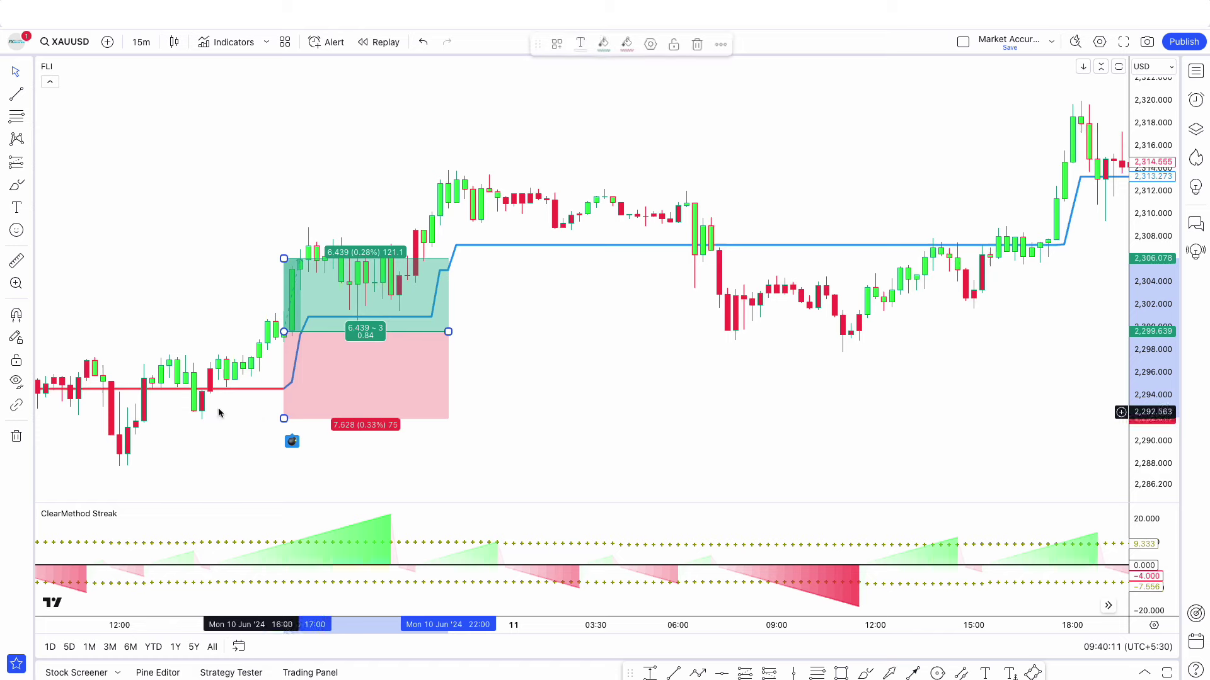
pyautogui.moveTo(283, 259); pyautogui.dragTo(284, 181)
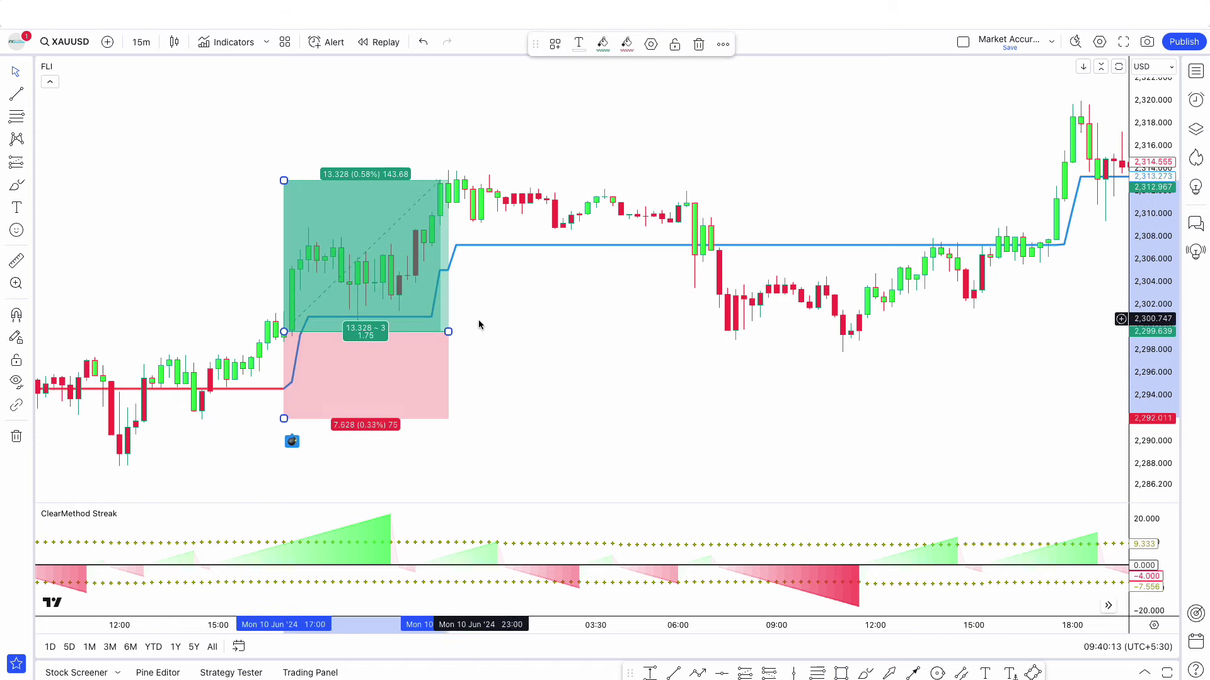
pyautogui.moveTo(448, 331); pyautogui.dragTo(442, 332)
pyautogui.click(1175, 431)
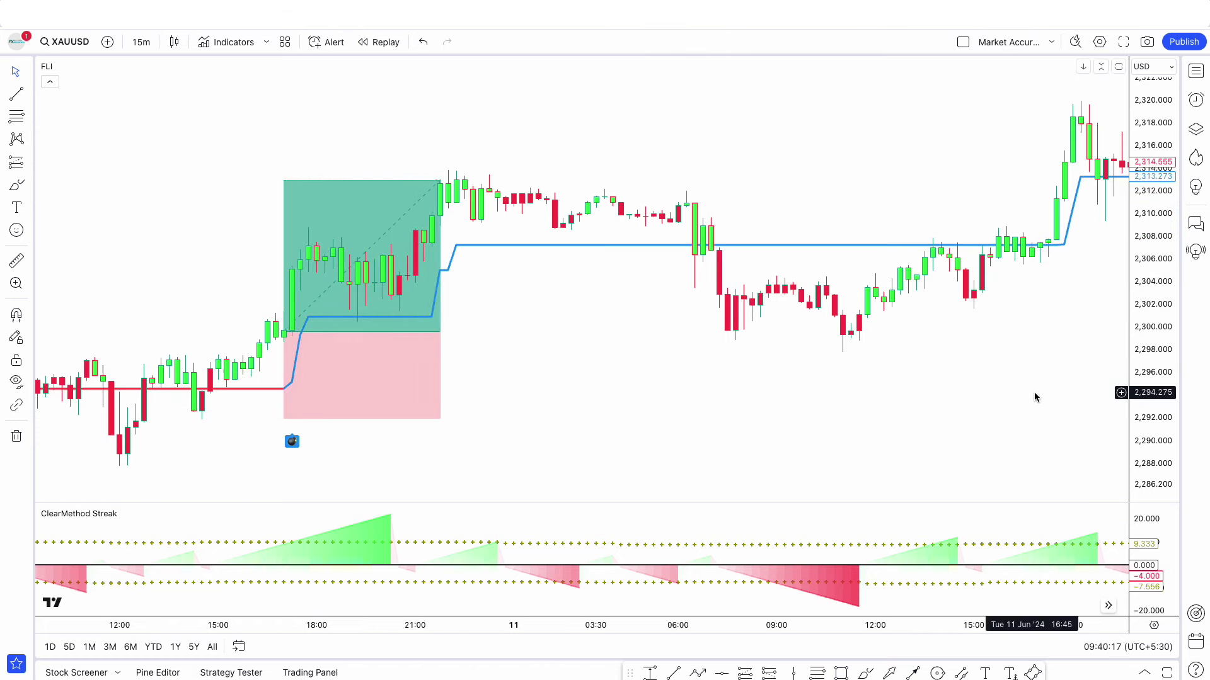
pyautogui.hscroll(15, 1035, 397)
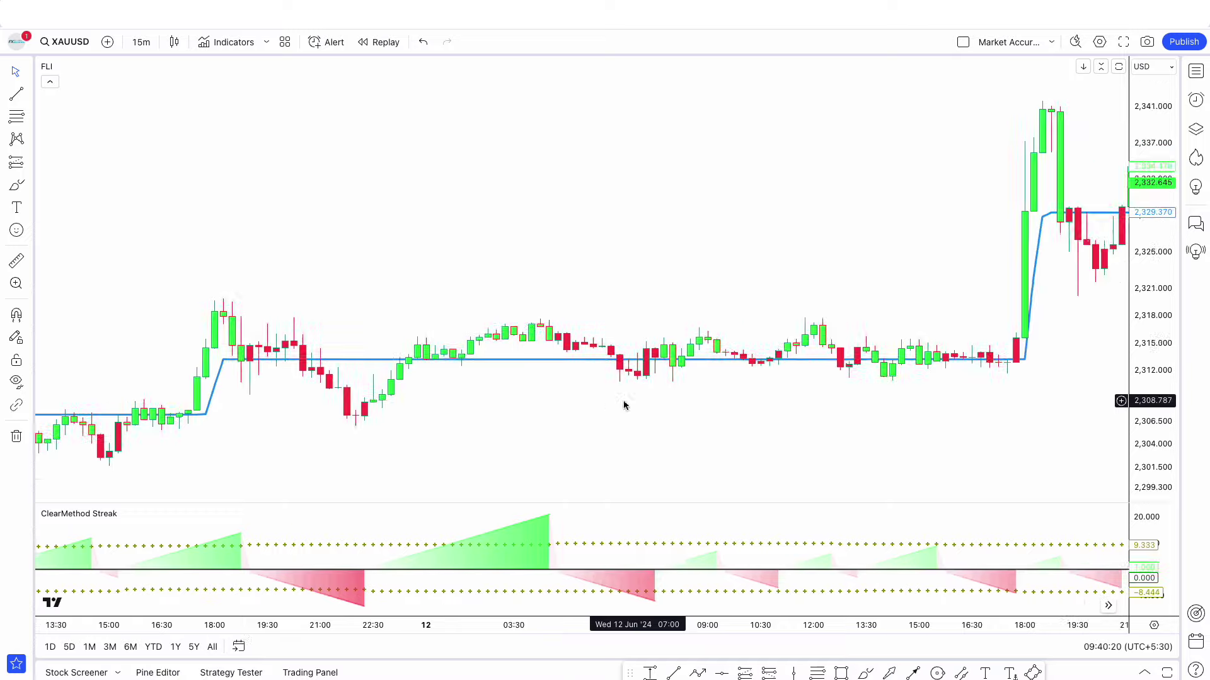
pyautogui.hscroll(15, 624, 405)
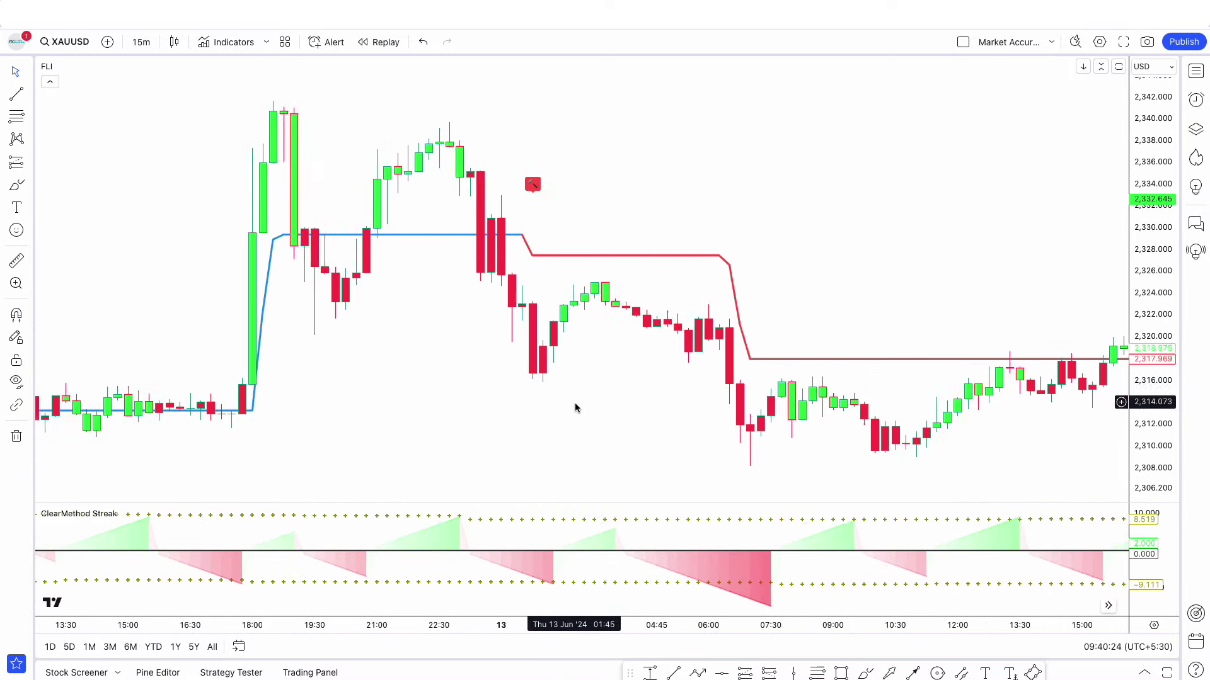
pyautogui.scroll(2, 576, 415)
pyautogui.hscroll(3, 575, 426)
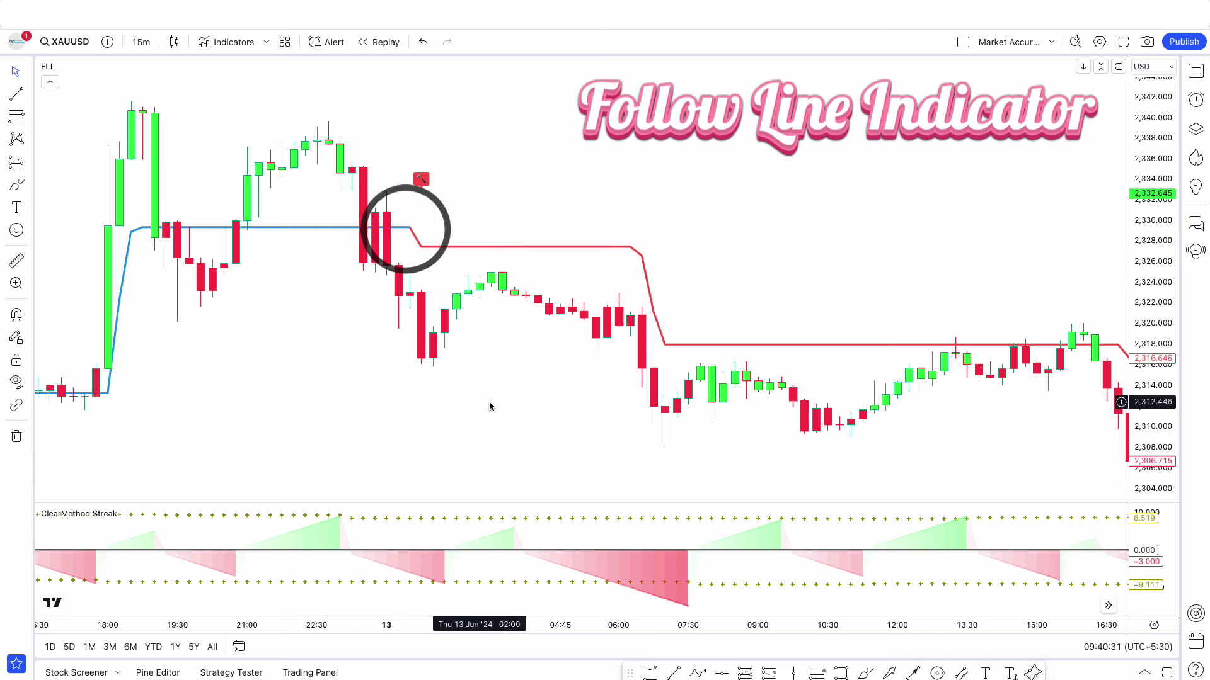
# Draw a vertical line on the 13 Jun 01:15 sell signal candle
pyautogui.click(794, 673)
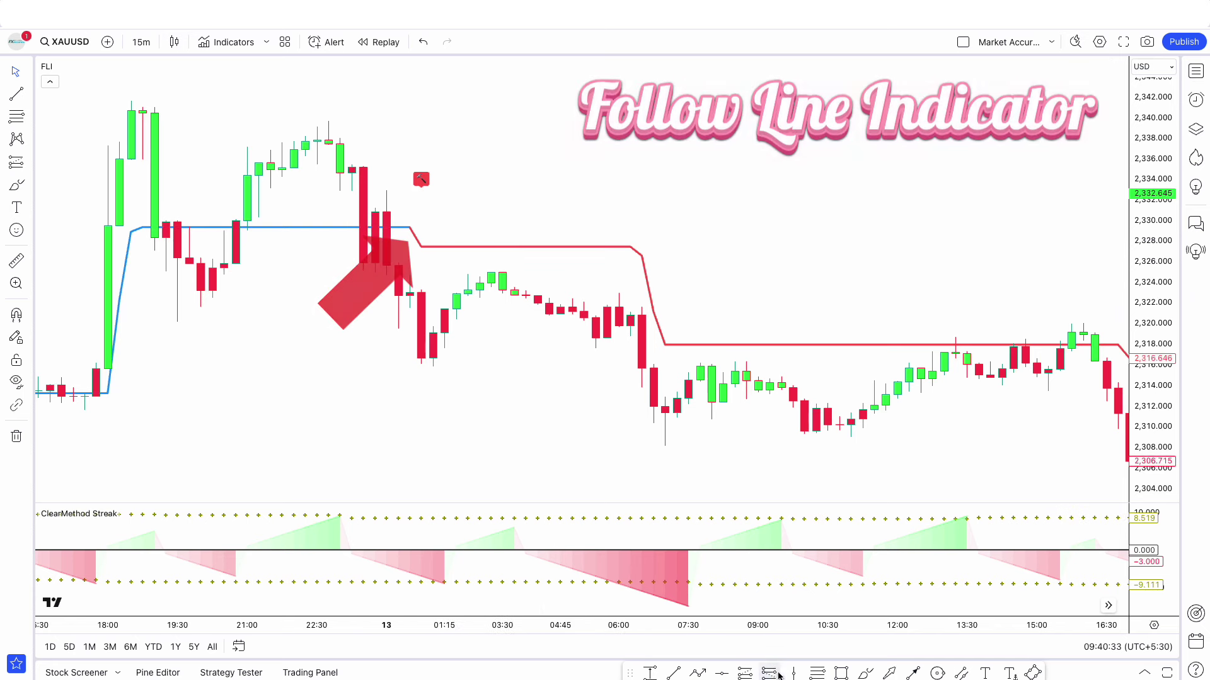
pyautogui.click(426, 255)
pyautogui.moveTo(421, 279); pyautogui.dragTo(444, 279)
pyautogui.click(497, 442)
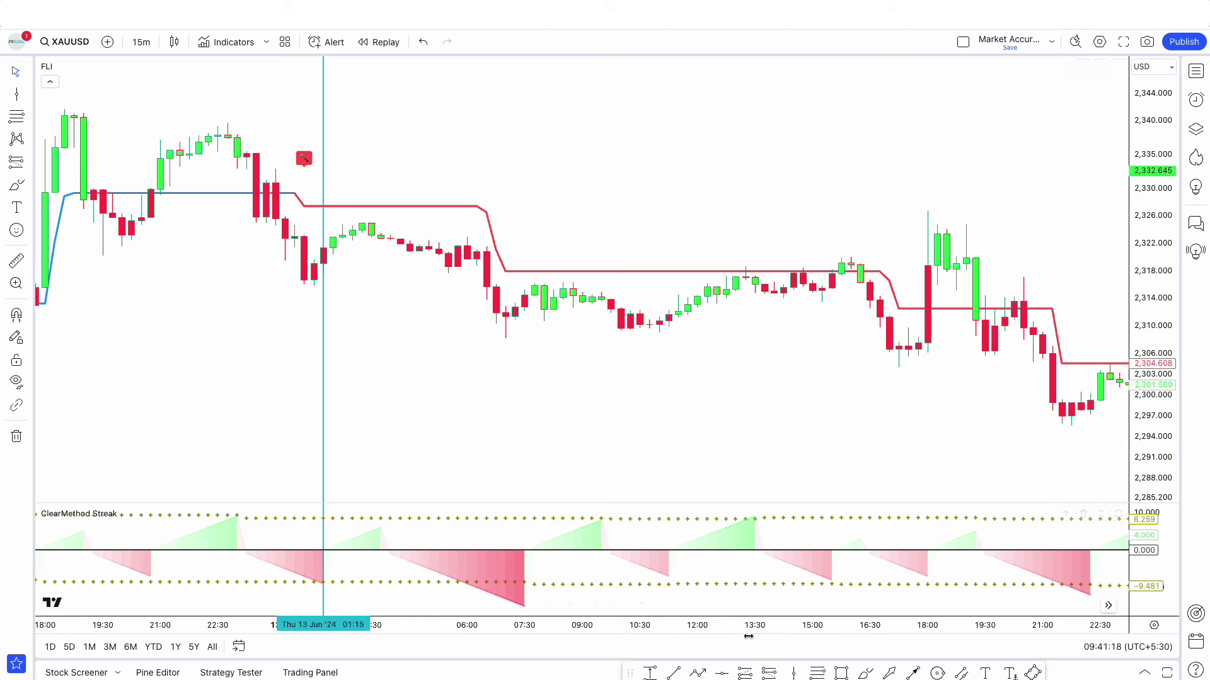
# Place a short position at that candle, raising its stop and stretching it to the 21:30 candle
pyautogui.click(323, 265)
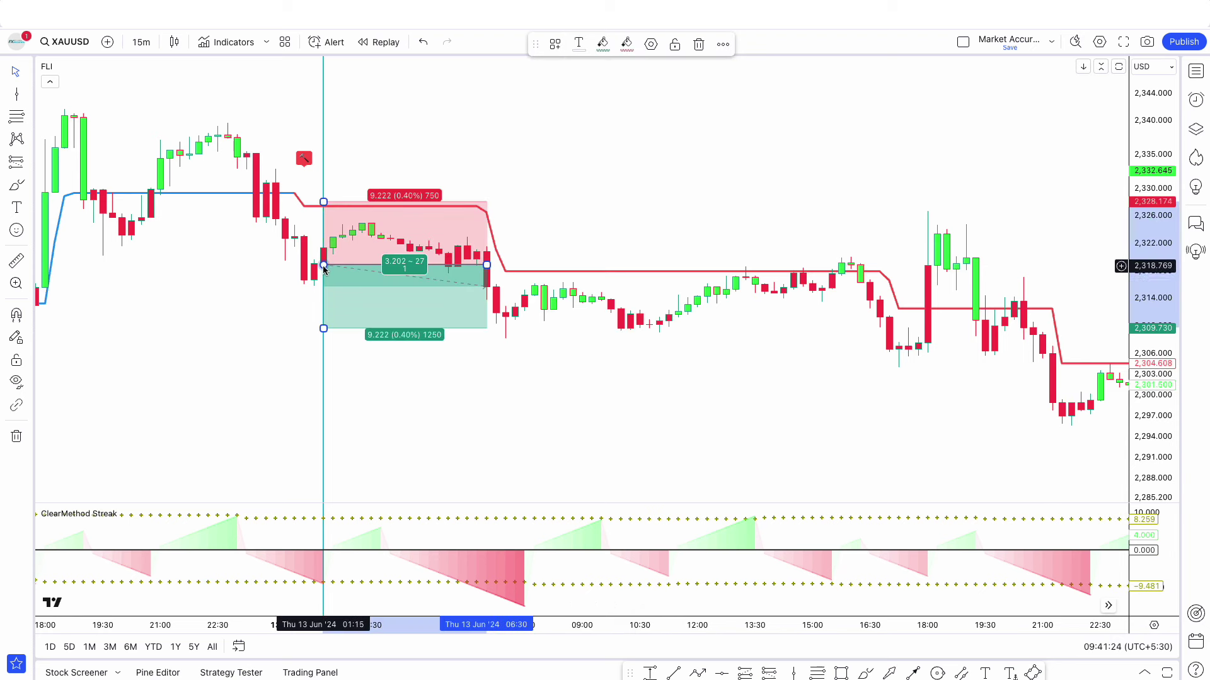
pyautogui.moveTo(317, 186); pyautogui.dragTo(323, 127)
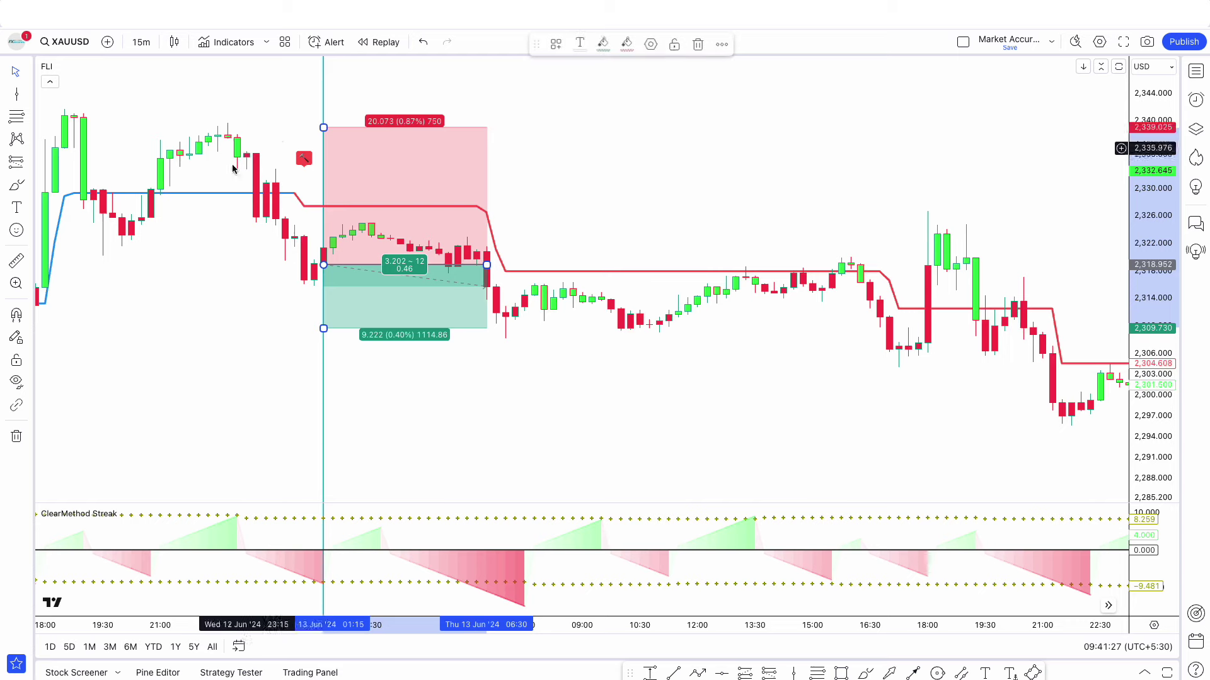
pyautogui.moveTo(323, 328); pyautogui.dragTo(322, 417)
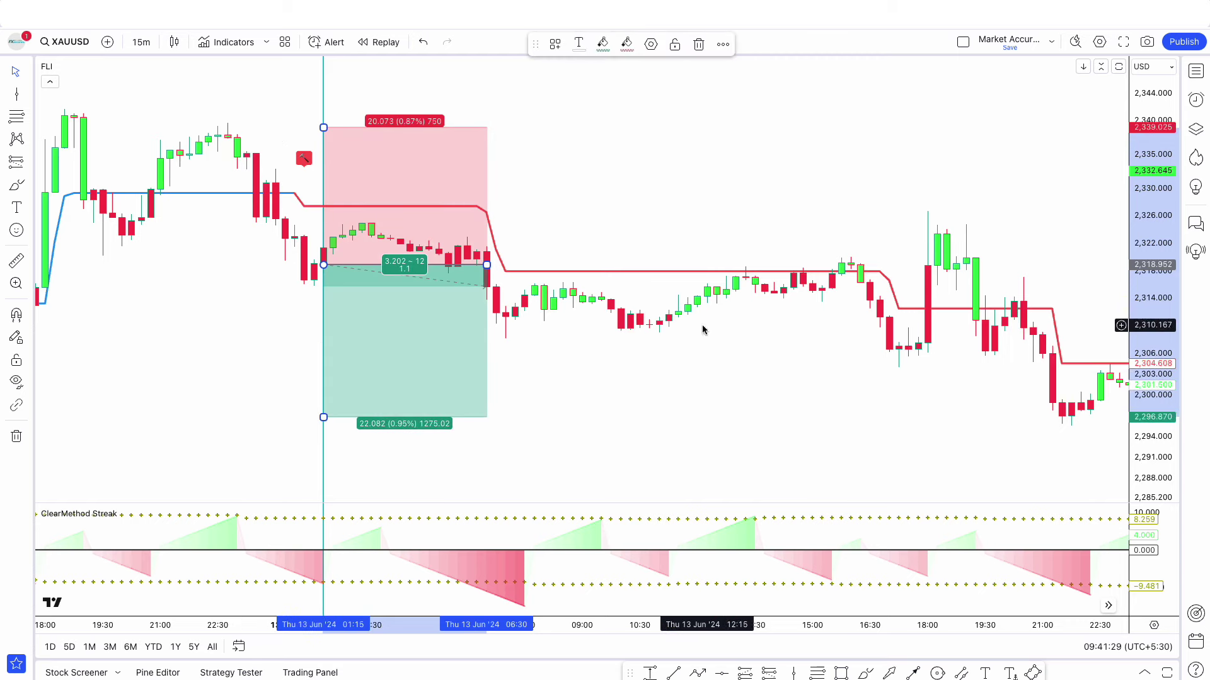
pyautogui.moveTo(498, 267); pyautogui.dragTo(1070, 268)
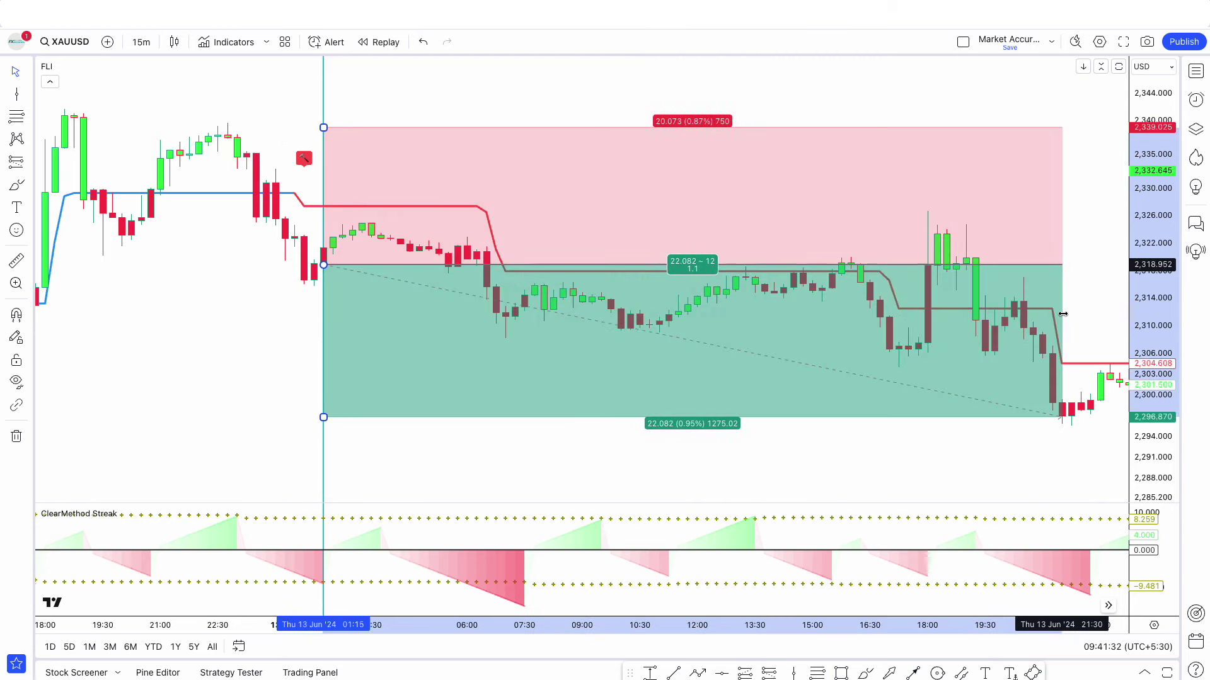
pyautogui.click(1016, 437)
pyautogui.scroll(1, 1013, 439)
pyautogui.moveTo(955, 470); pyautogui.dragTo(834, 467)
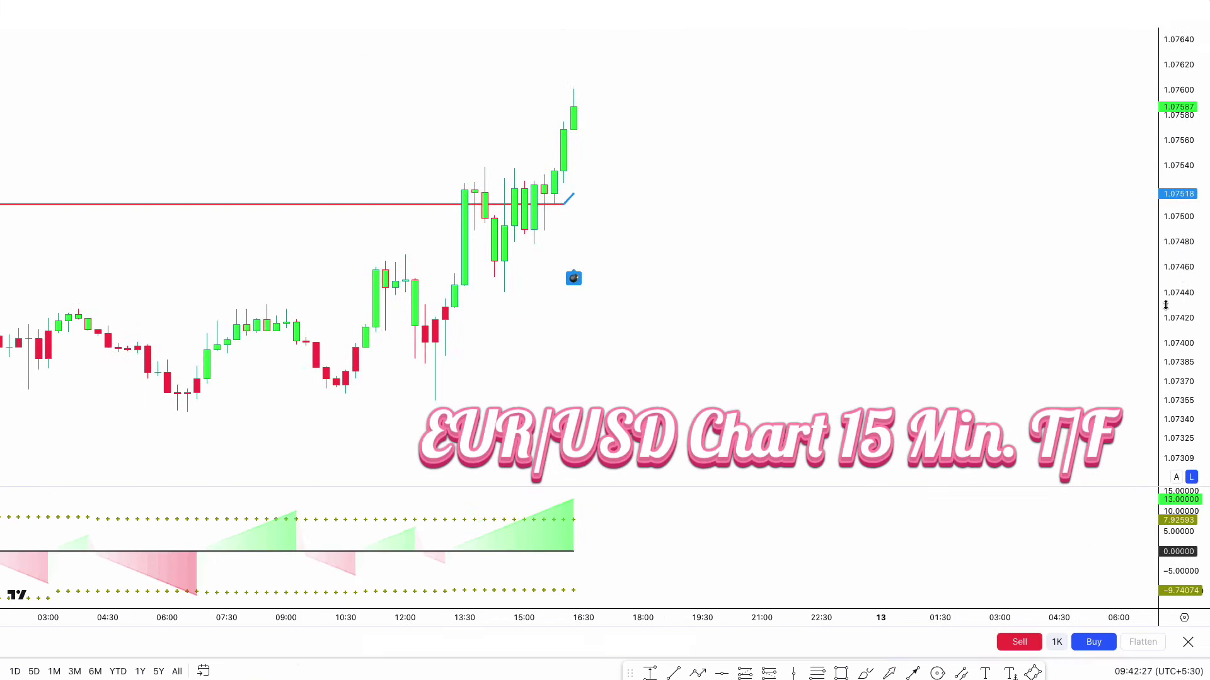
# Place a long position at the 12 Jun 16:15 buy signal with stop 1.07457 and target 1.07778
pyautogui.scroll(-2, 958, 348)
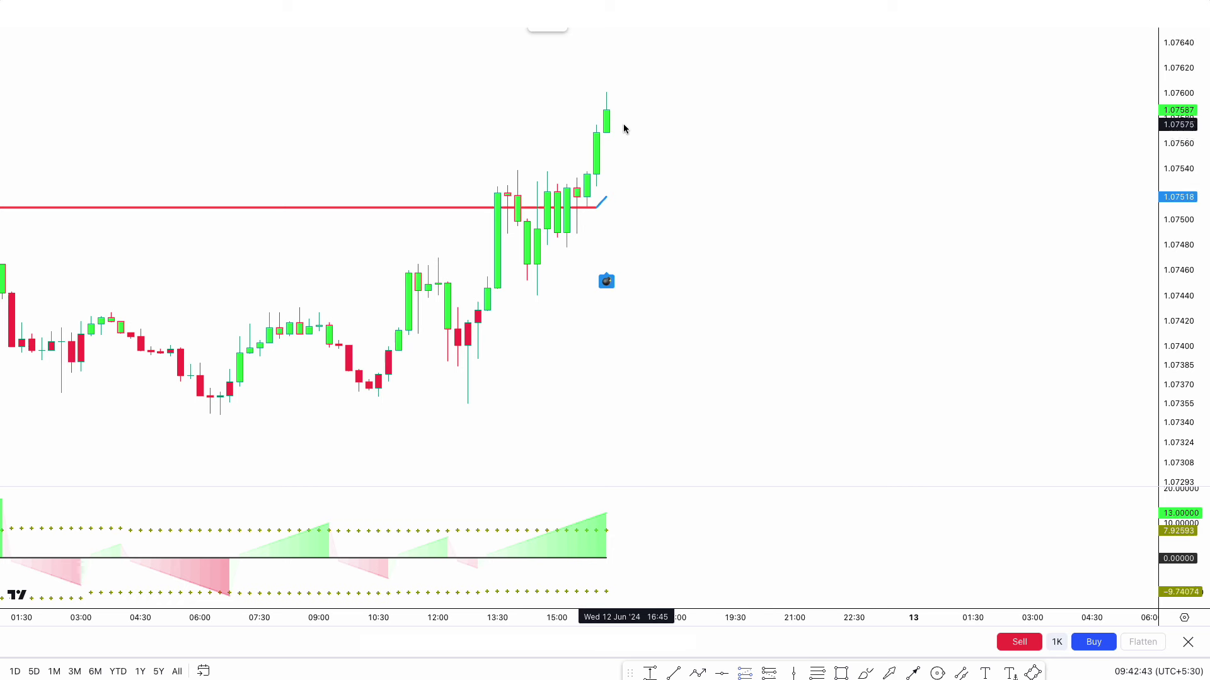
pyautogui.click(608, 113)
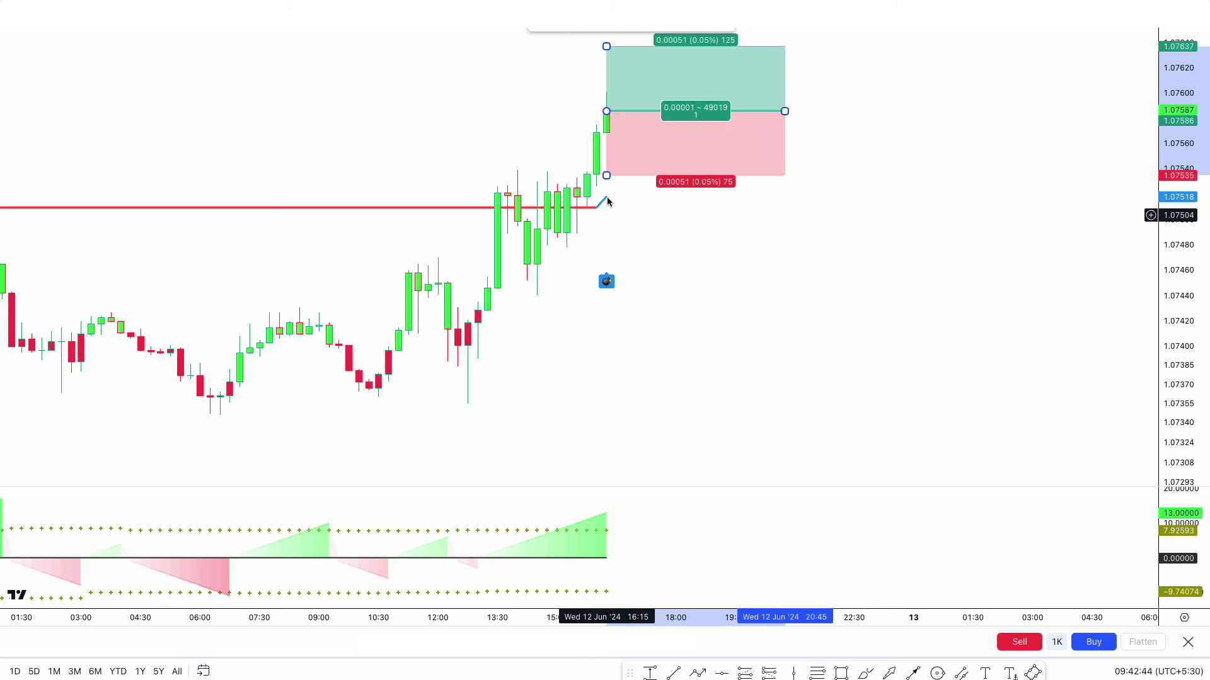
pyautogui.moveTo(606, 185); pyautogui.dragTo(592, 269)
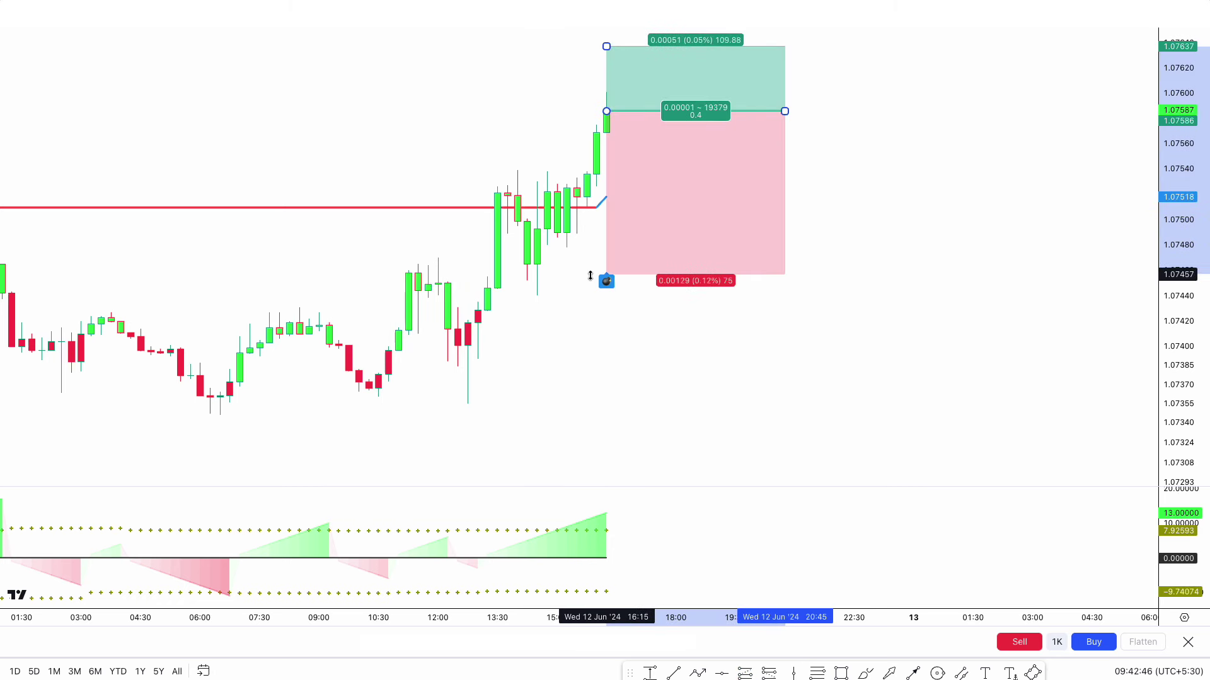
pyautogui.moveTo(1192, 262); pyautogui.dragTo(1192, 315)
pyautogui.moveTo(598, 207); pyautogui.dragTo(583, 75)
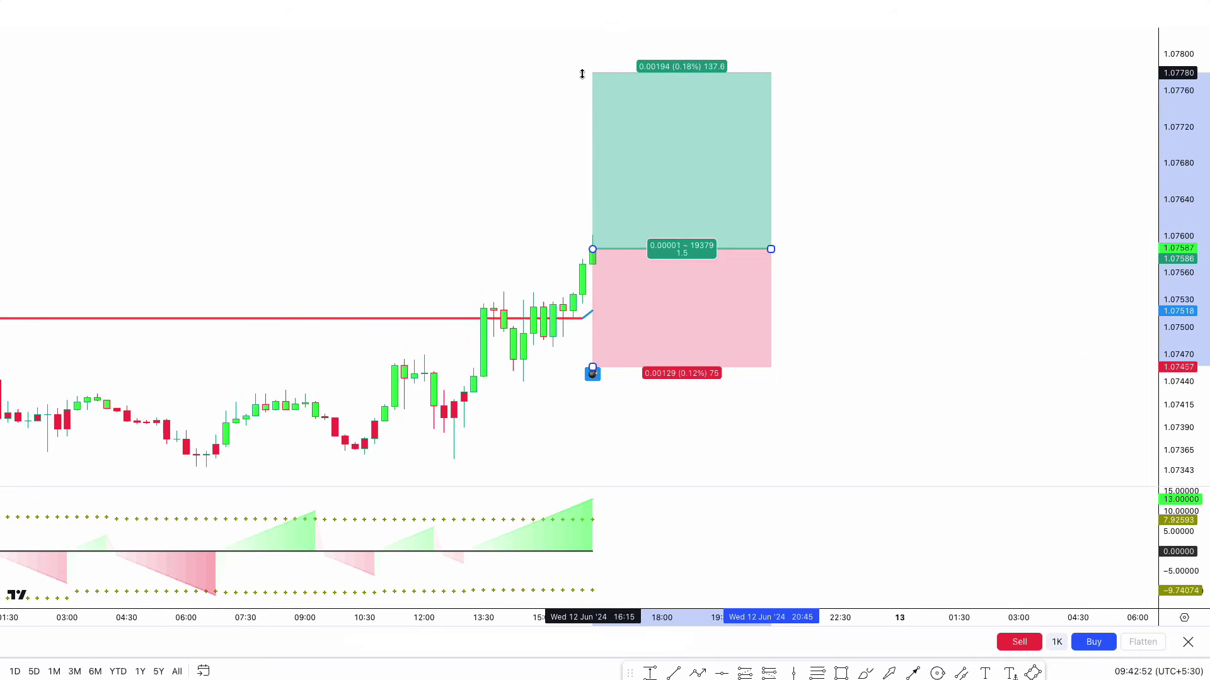
pyautogui.click(433, 282)
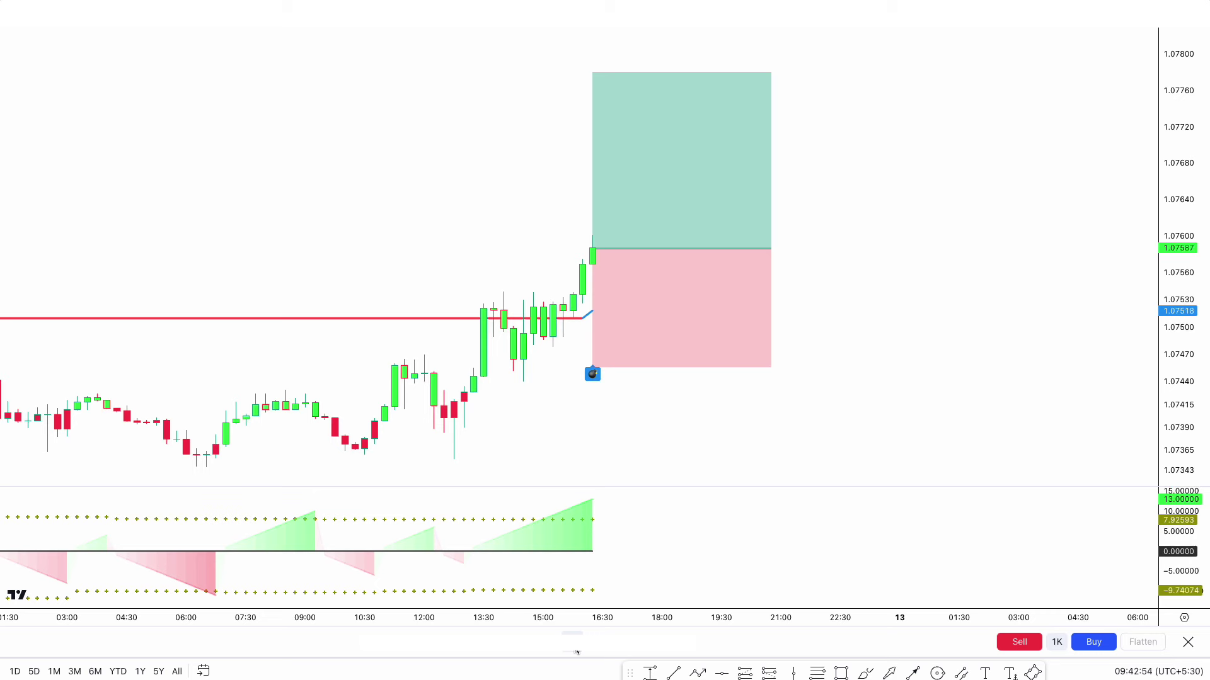
# Advance the bar replay, then narrow the long box and raise its target
pyautogui.click(576, 653)
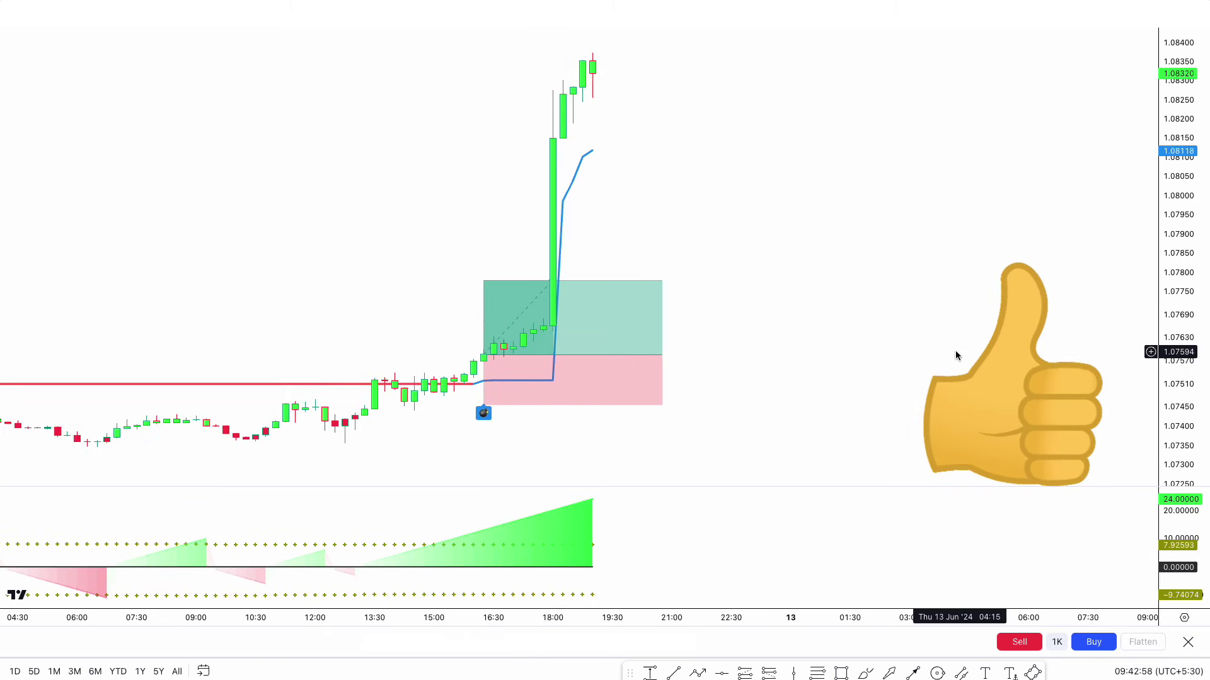
pyautogui.moveTo(661, 354); pyautogui.dragTo(602, 354)
pyautogui.moveTo(483, 281); pyautogui.dragTo(482, 93)
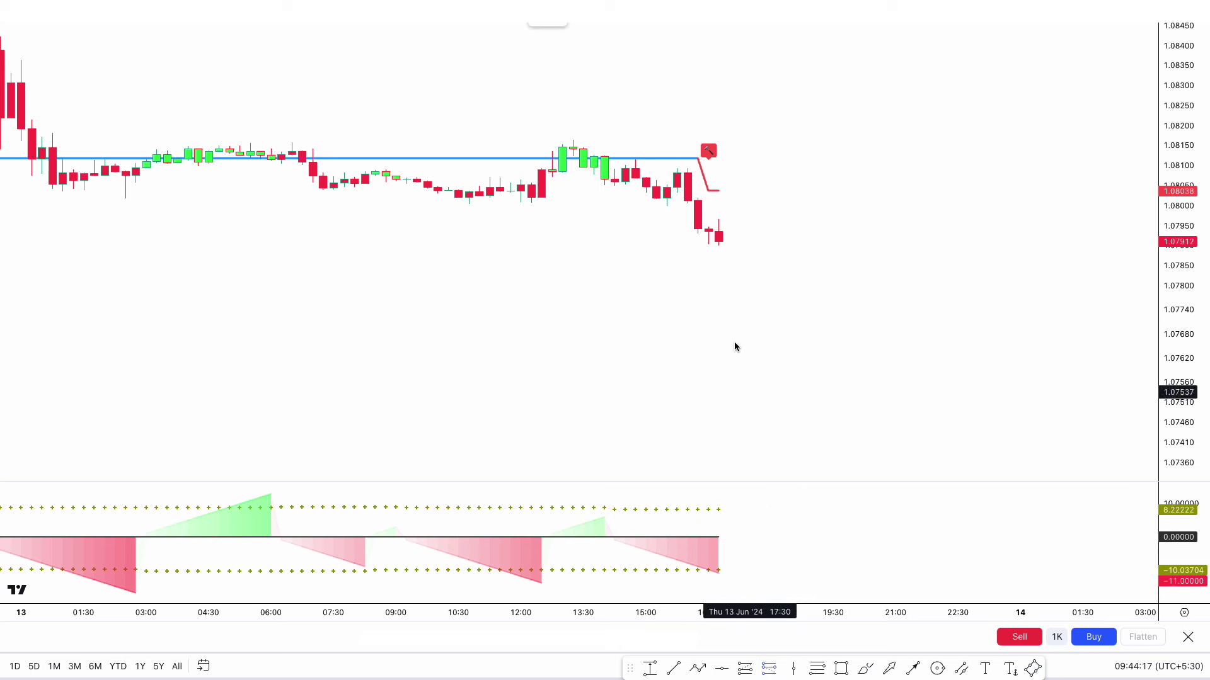
# Place a short position at the 13 Jun 16:45 candle with stop 1.08183 and target 1.07510
pyautogui.click(718, 241)
pyautogui.moveTo(720, 200); pyautogui.dragTo(718, 132)
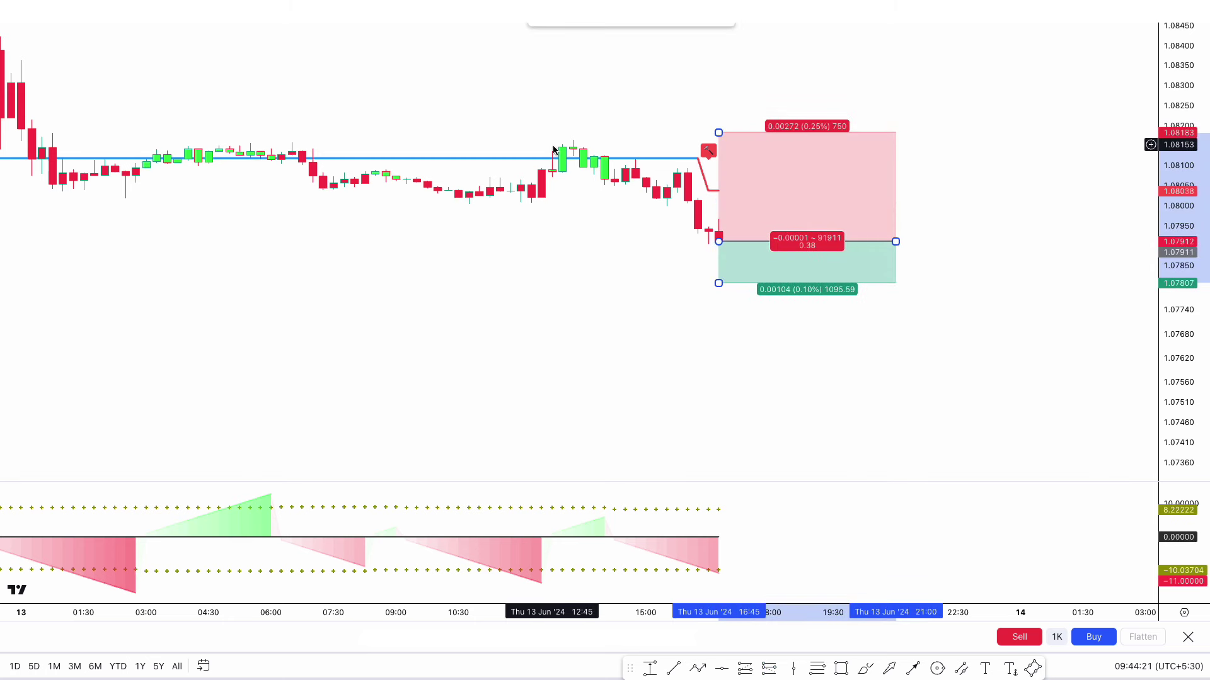
pyautogui.moveTo(718, 282); pyautogui.dragTo(719, 407)
pyautogui.click(683, 386)
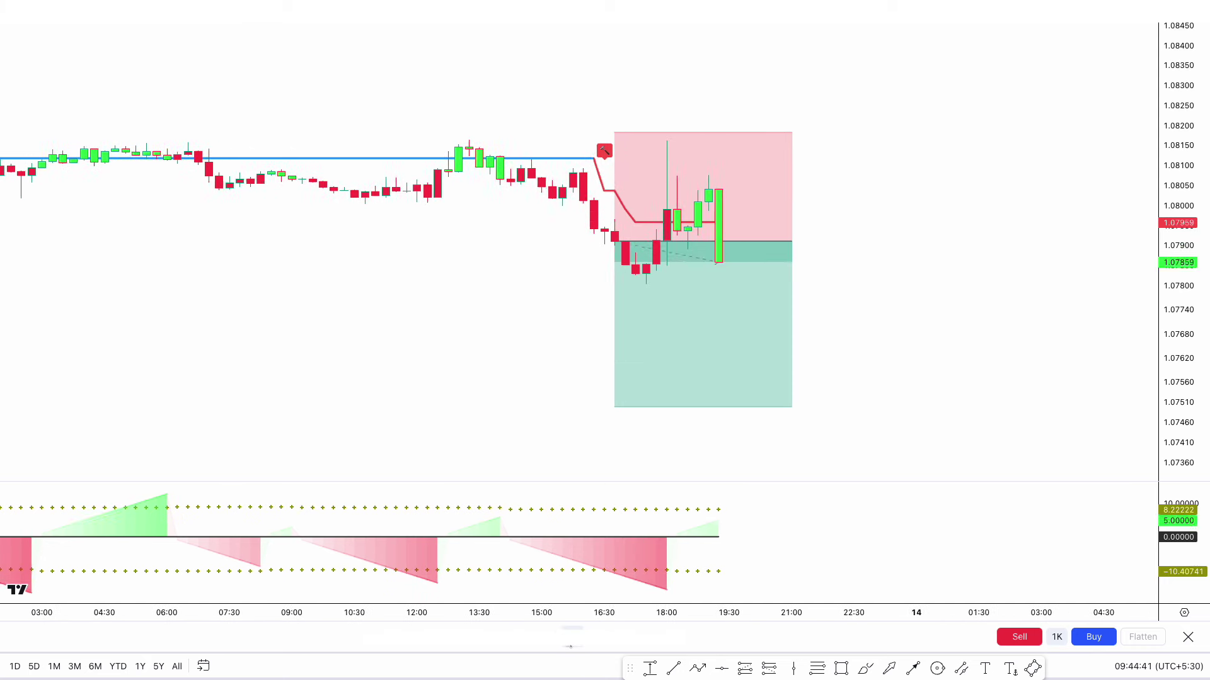
# Stretch then trim the short position box to its exit and pan to review the trade
pyautogui.moveTo(772, 244); pyautogui.dragTo(937, 243)
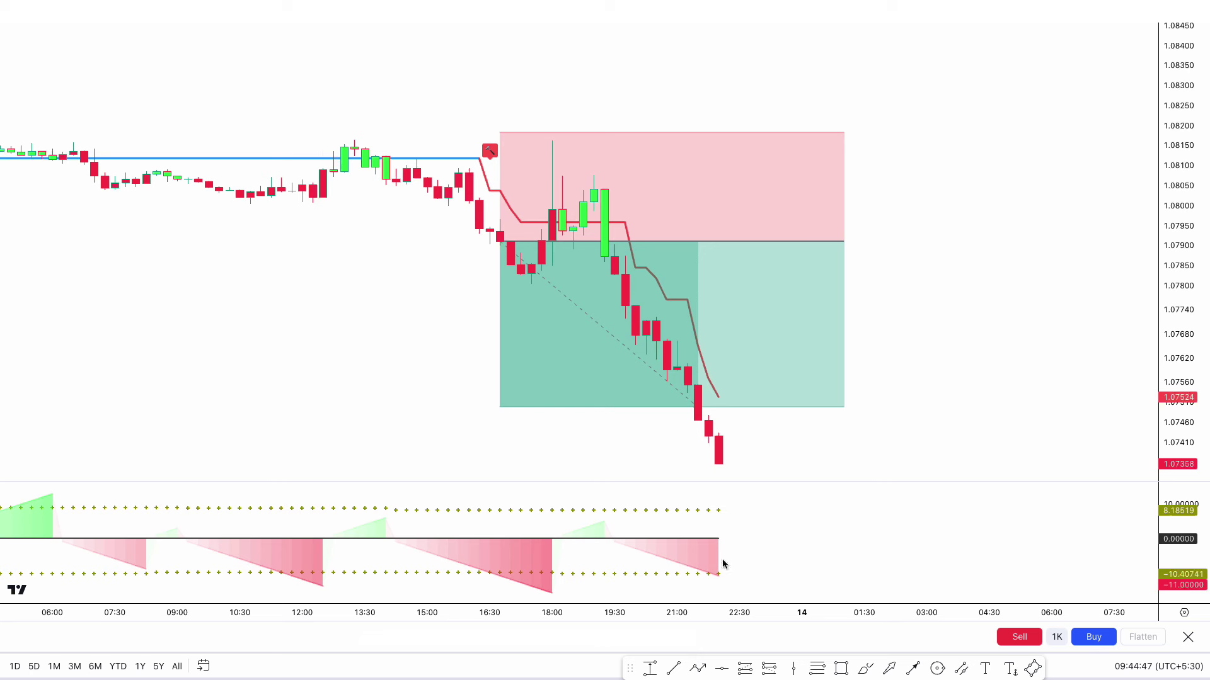
pyautogui.click(1173, 473)
pyautogui.moveTo(832, 167); pyautogui.dragTo(703, 168)
pyautogui.click(852, 259)
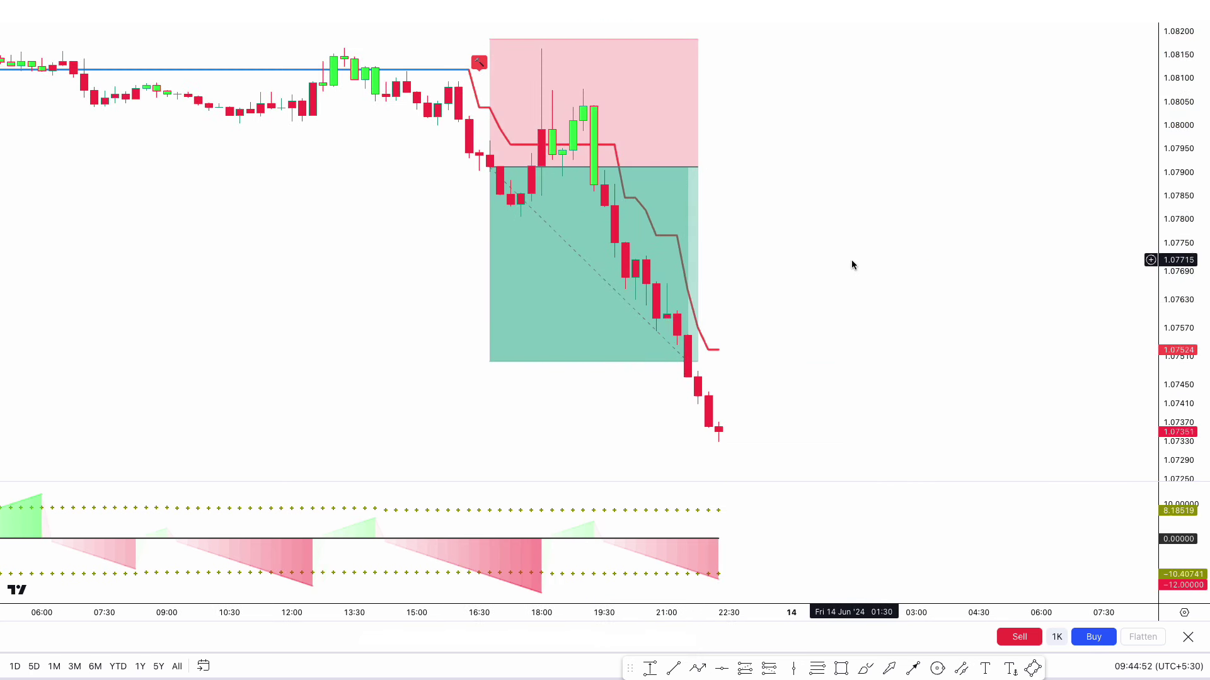
pyautogui.moveTo(824, 306); pyautogui.dragTo(1038, 381)
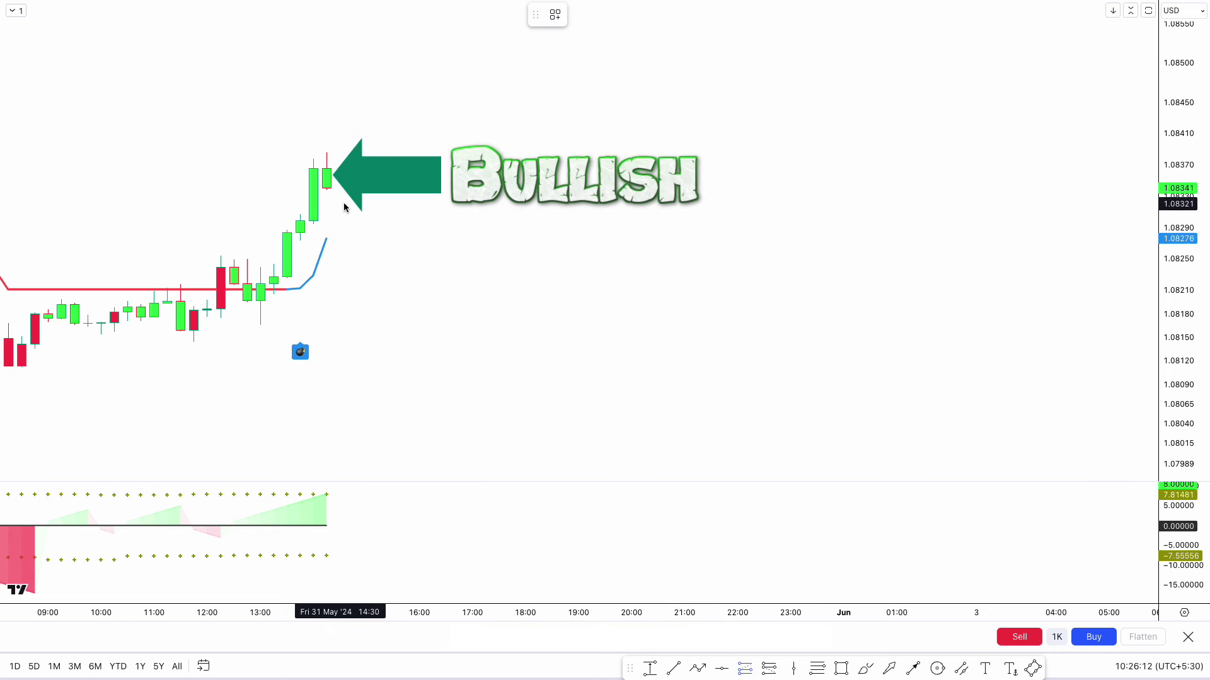
# Place a long position at the latest buy signal with stop 1.08200 and target 1.08596
pyautogui.click(326, 171)
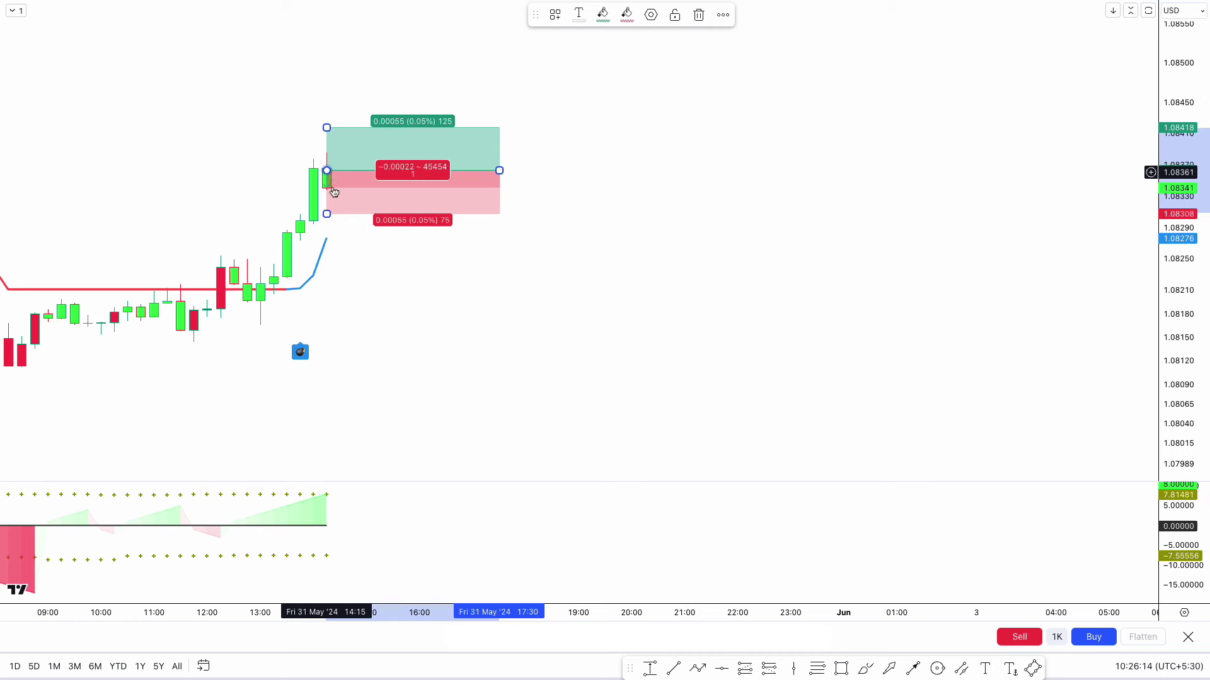
pyautogui.moveTo(327, 213); pyautogui.dragTo(309, 301)
pyautogui.moveTo(326, 127); pyautogui.dragTo(323, 2)
pyautogui.moveTo(1163, 249); pyautogui.dragTo(1163, 271)
pyautogui.moveTo(323, 89); pyautogui.dragTo(323, 66)
pyautogui.click(534, 432)
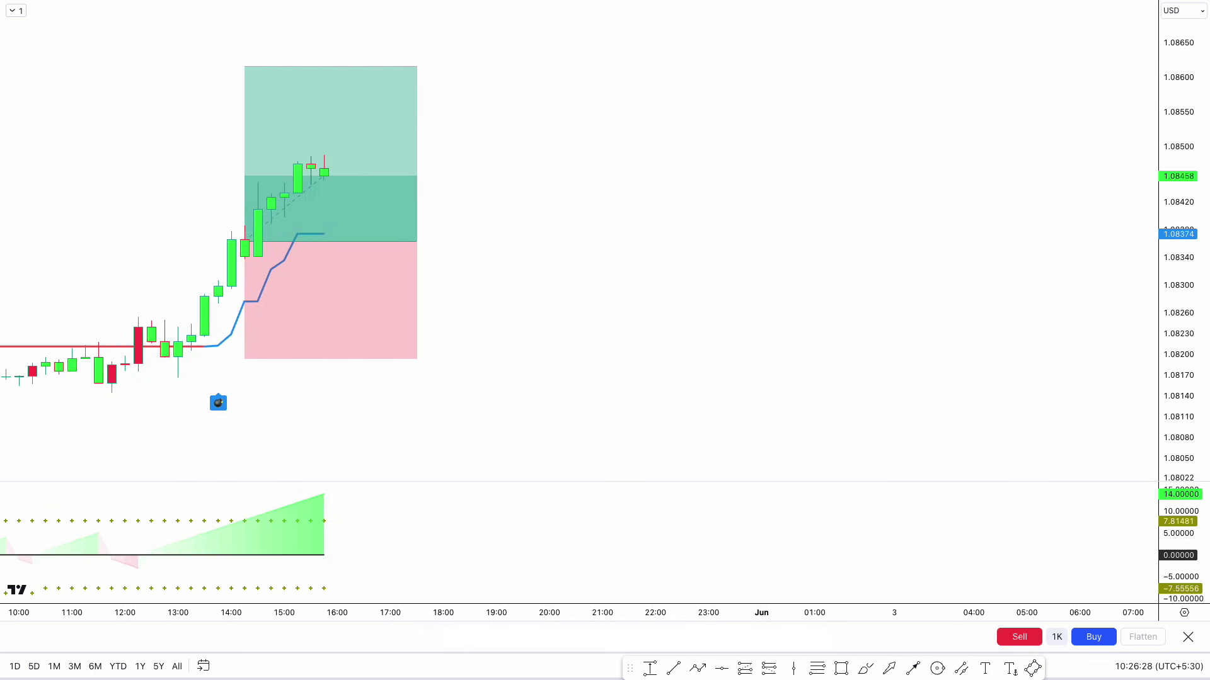
# Widen the long box, then trim its right edge back to the exit candle
pyautogui.moveTo(350, 240); pyautogui.dragTo(575, 240)
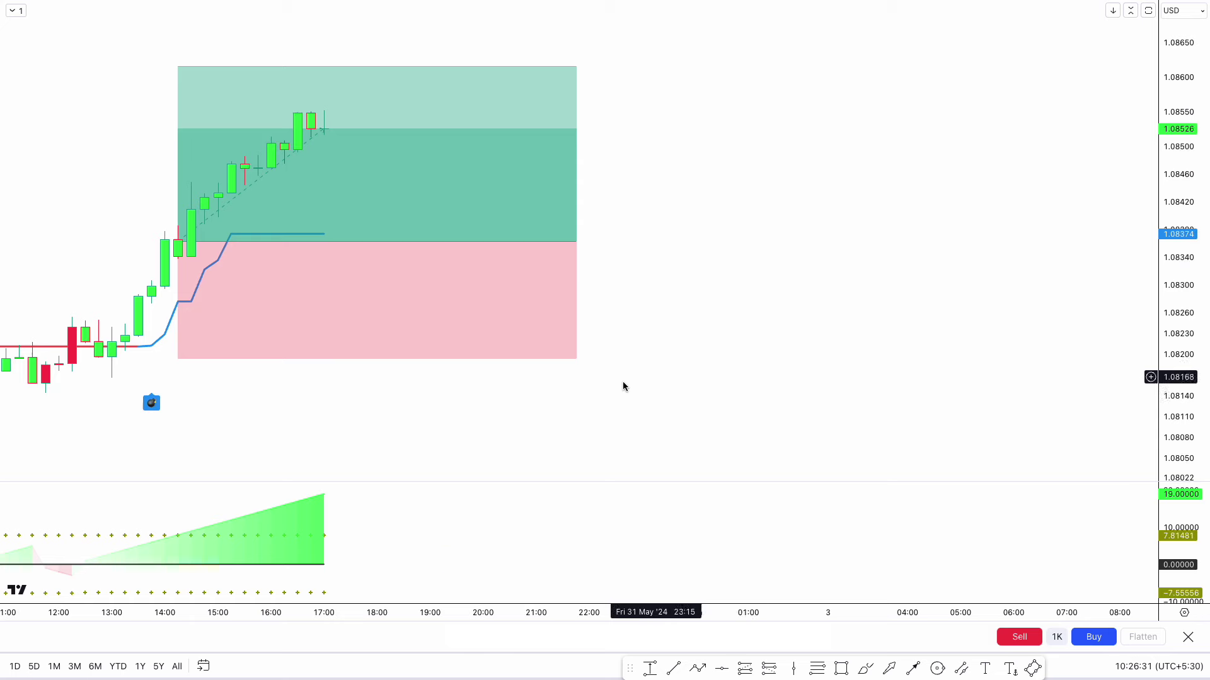
pyautogui.hscroll(-5, 550, 577)
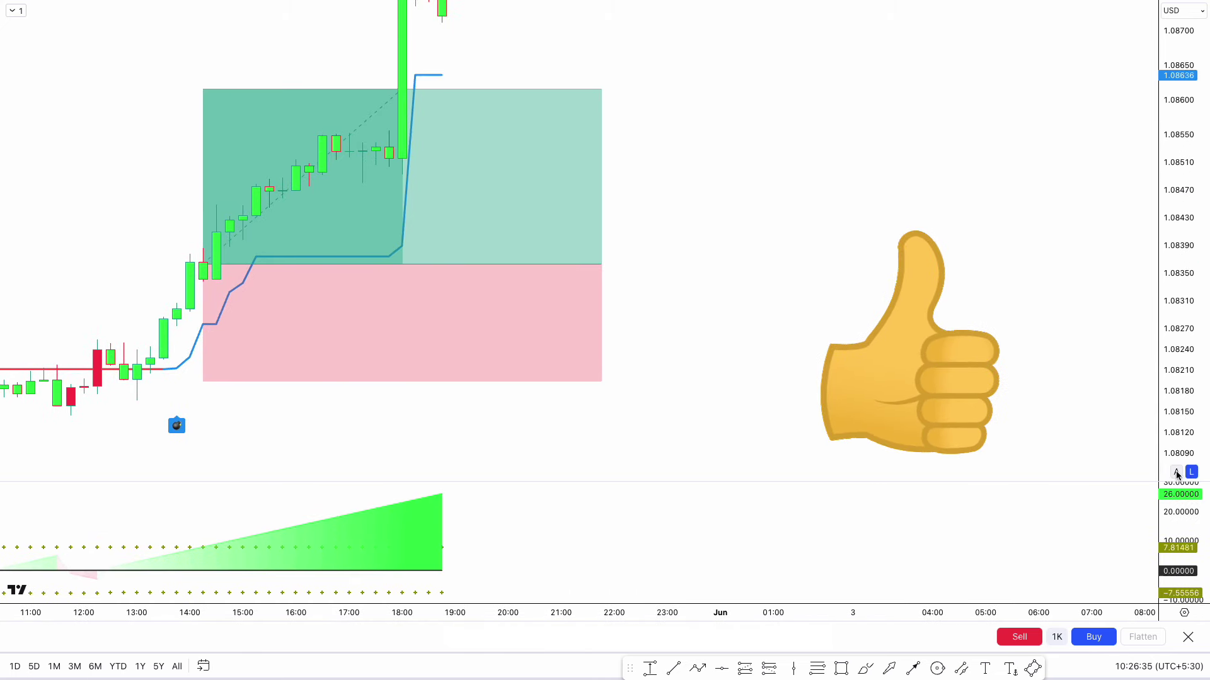
pyautogui.click(602, 315)
pyautogui.moveTo(601, 315); pyautogui.dragTo(414, 315)
pyautogui.click(602, 327)
pyautogui.hscroll(-3, 602, 327)
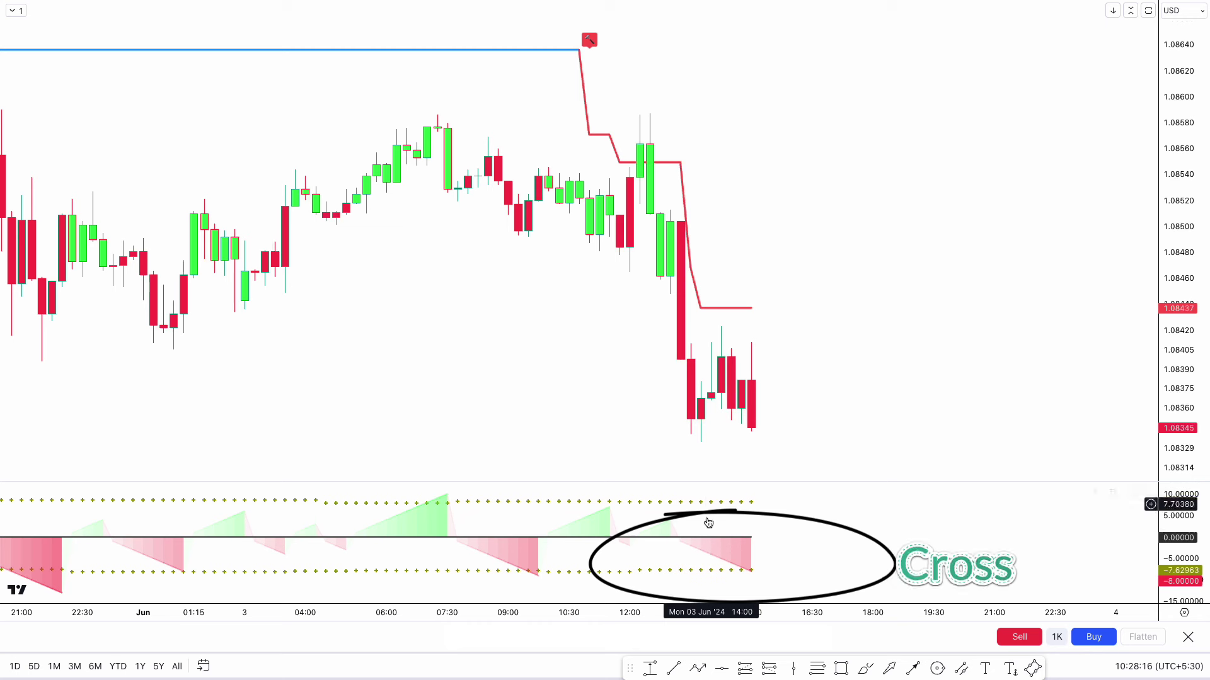
# Place a short position at 1.08344 with stop 1.08495 and a 1:1.5 target
pyautogui.click(754, 428)
pyautogui.moveTo(751, 364); pyautogui.dragTo(713, 233)
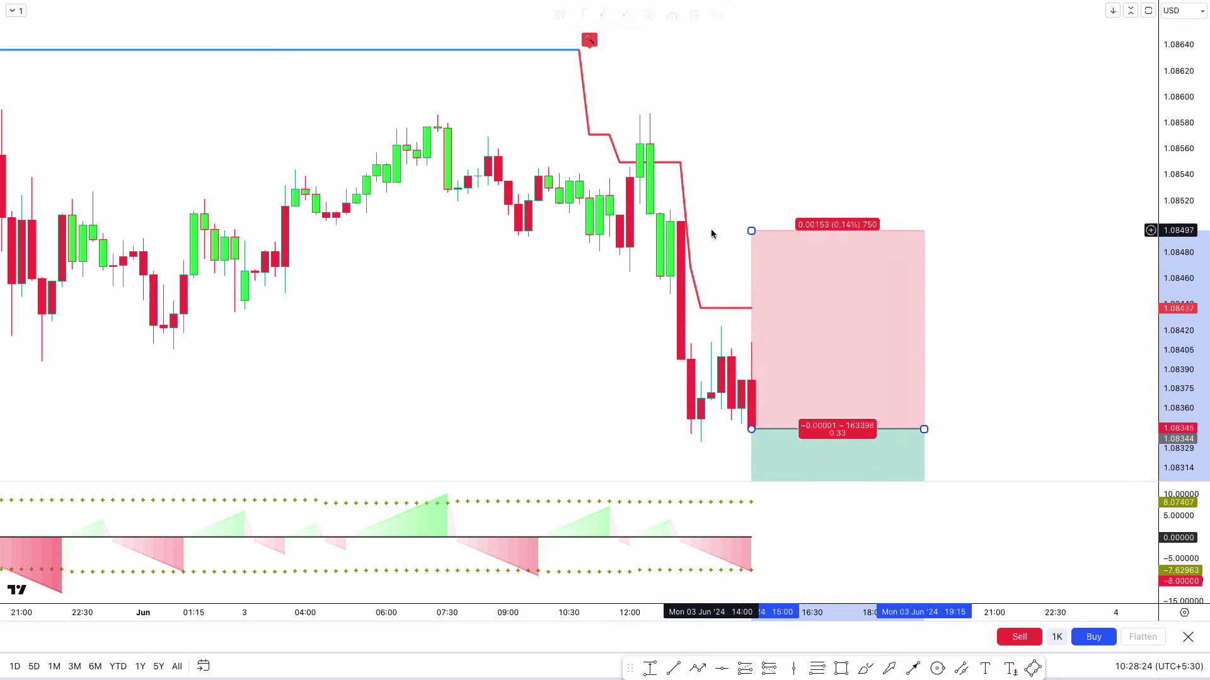
pyautogui.moveTo(1107, 435)
pyautogui.mouseDown()
pyautogui.moveTo(1015, 351)
pyautogui.moveTo(761, 316)
pyautogui.mouseUp()
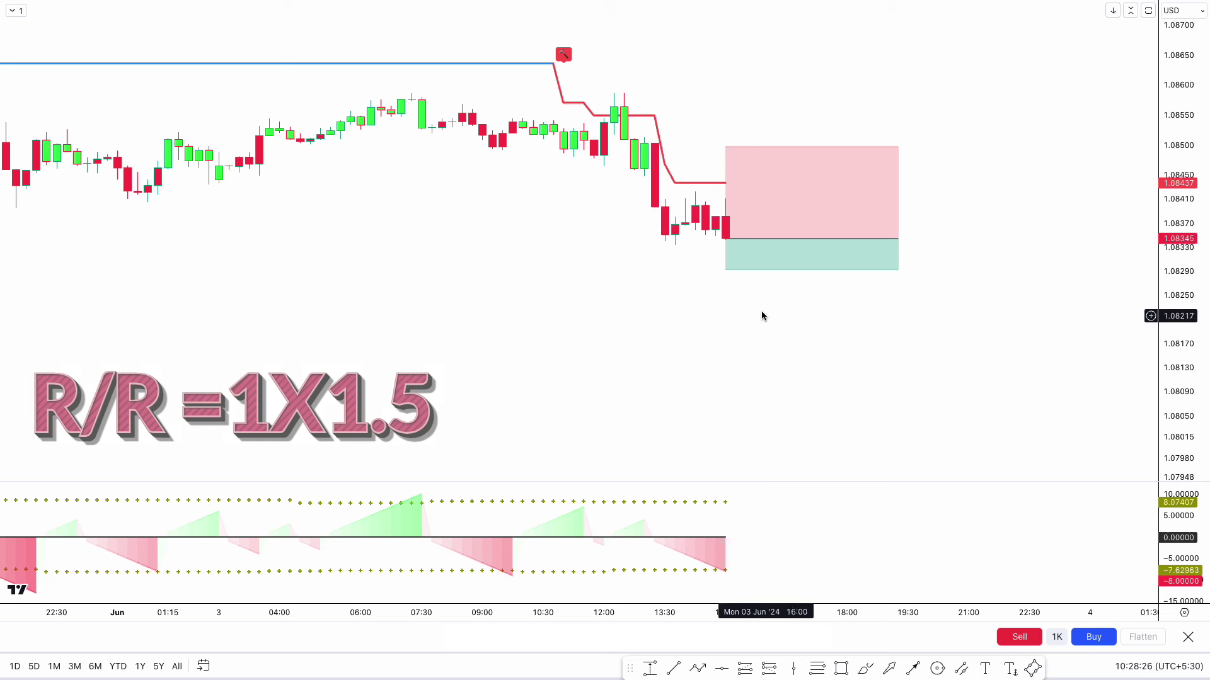
pyautogui.moveTo(724, 271); pyautogui.dragTo(721, 385)
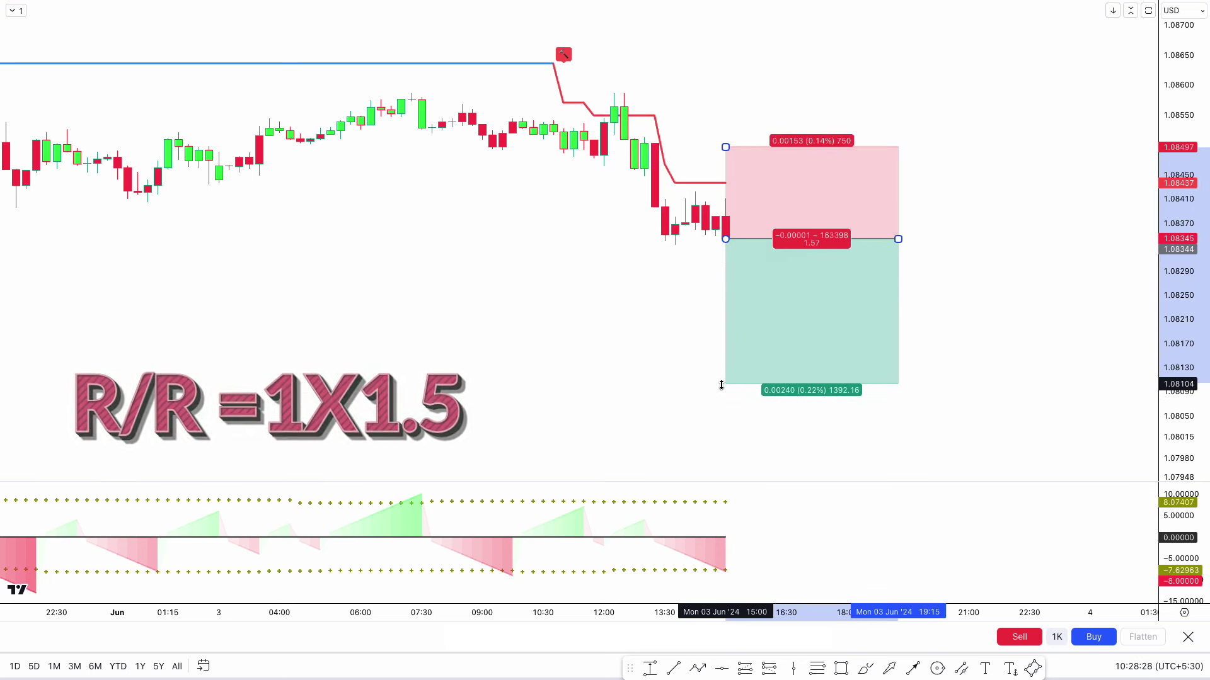
pyautogui.click(670, 370)
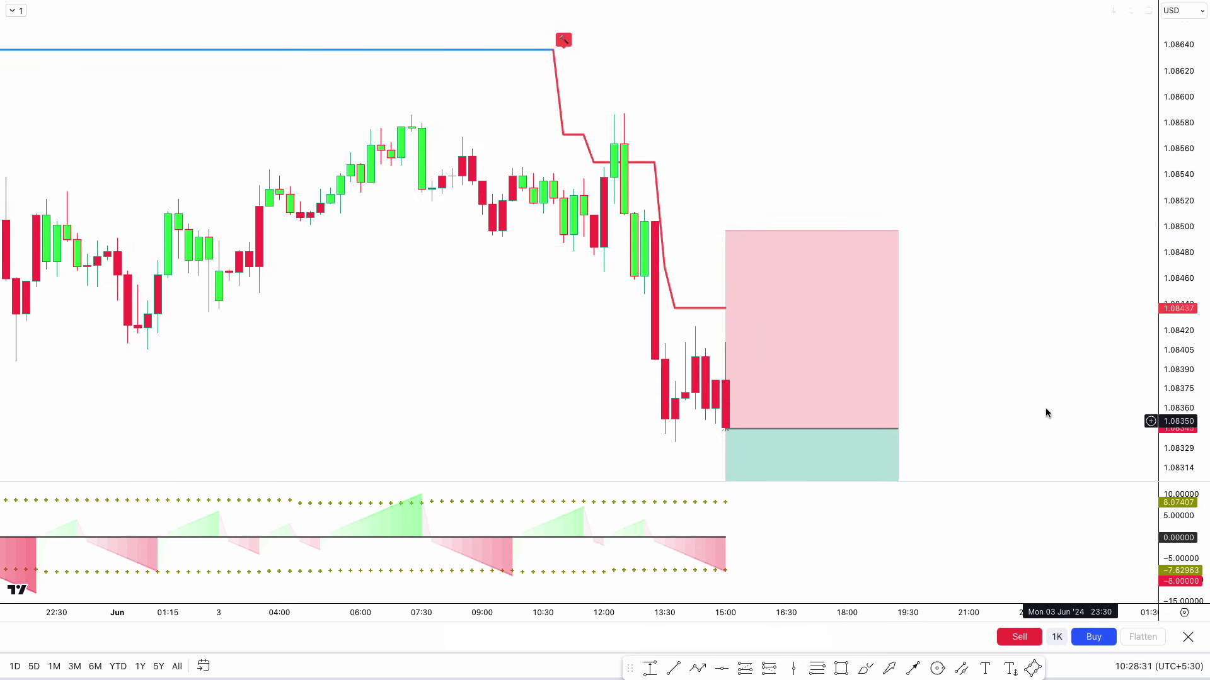
# Narrow the short position box to its closing bar
pyautogui.hscroll(1, 1021, 393)
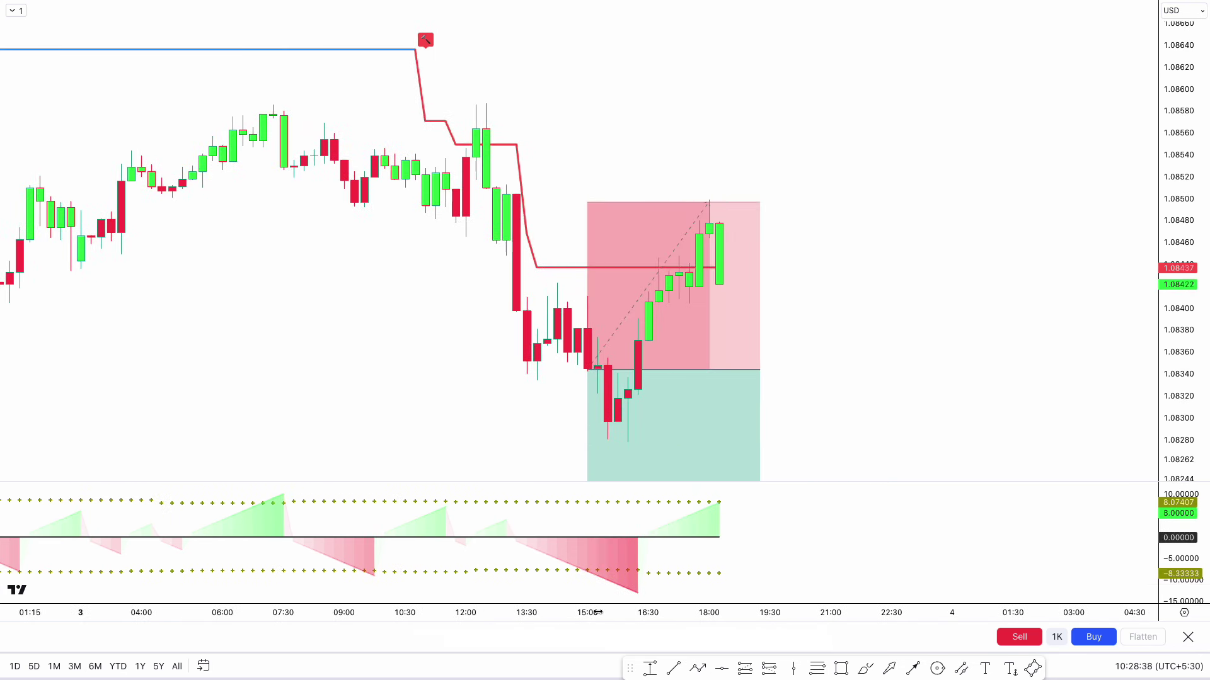
pyautogui.moveTo(750, 371); pyautogui.dragTo(699, 372)
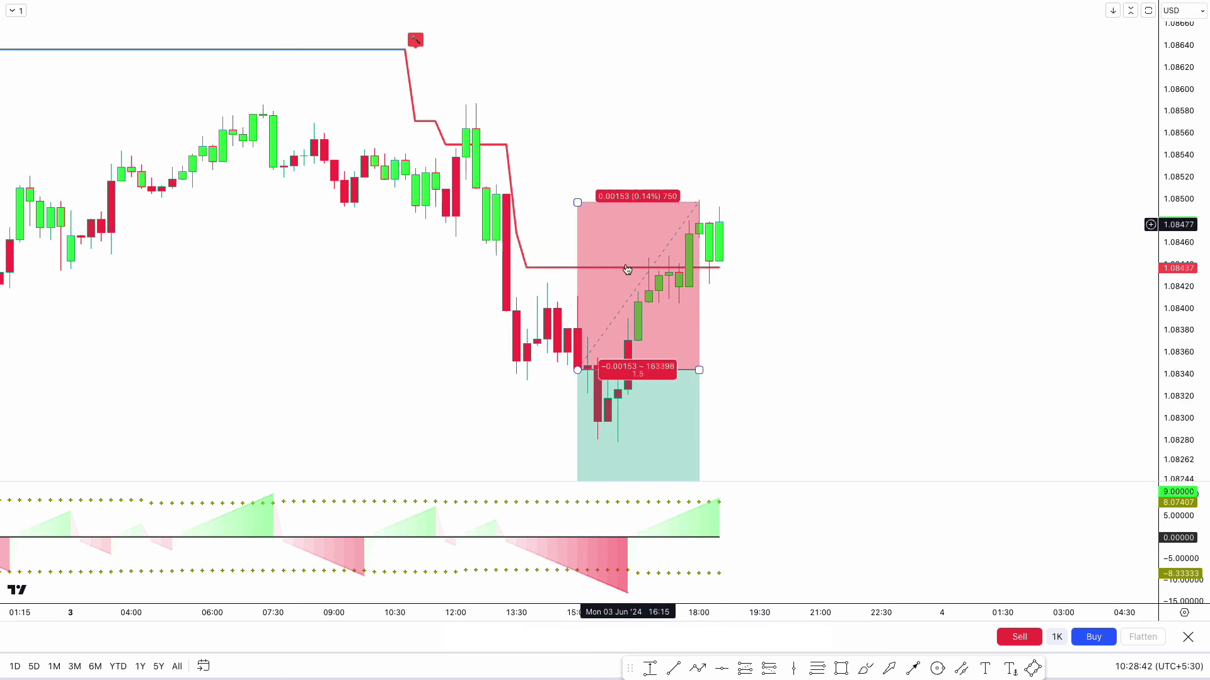
pyautogui.click(777, 377)
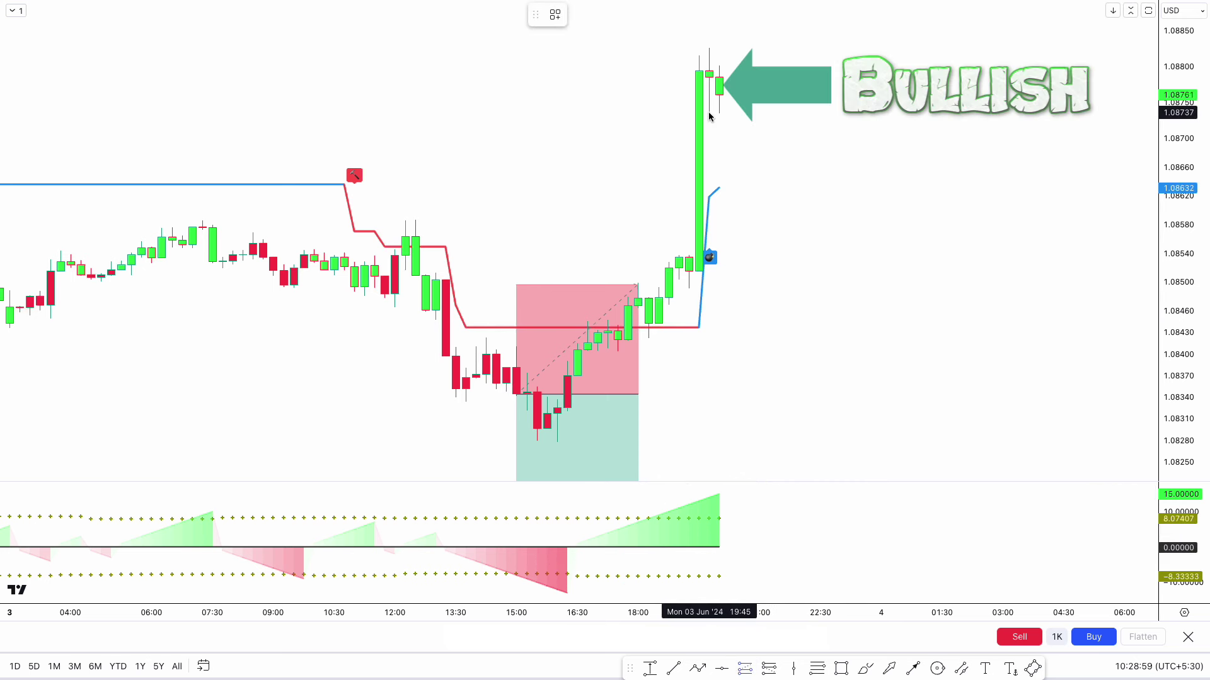
# Place a long position on the buy signal with stop 1.08511 and a 1:1.5 target
pyautogui.click(720, 78)
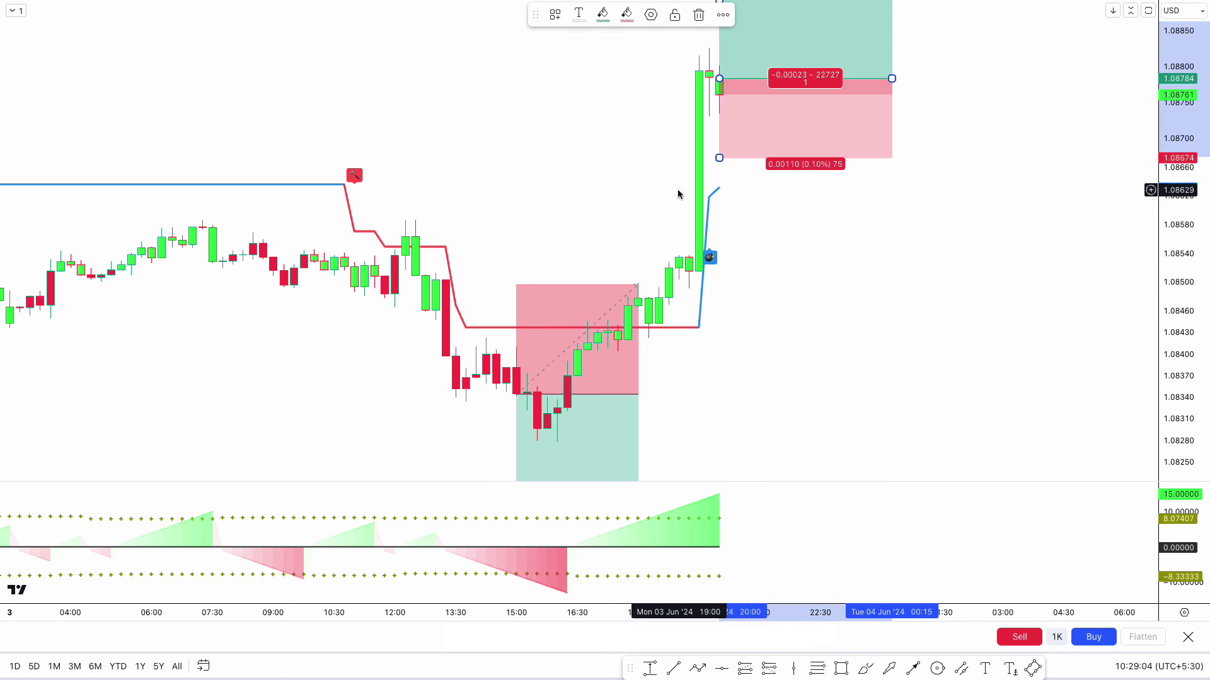
pyautogui.moveTo(718, 158); pyautogui.dragTo(719, 275)
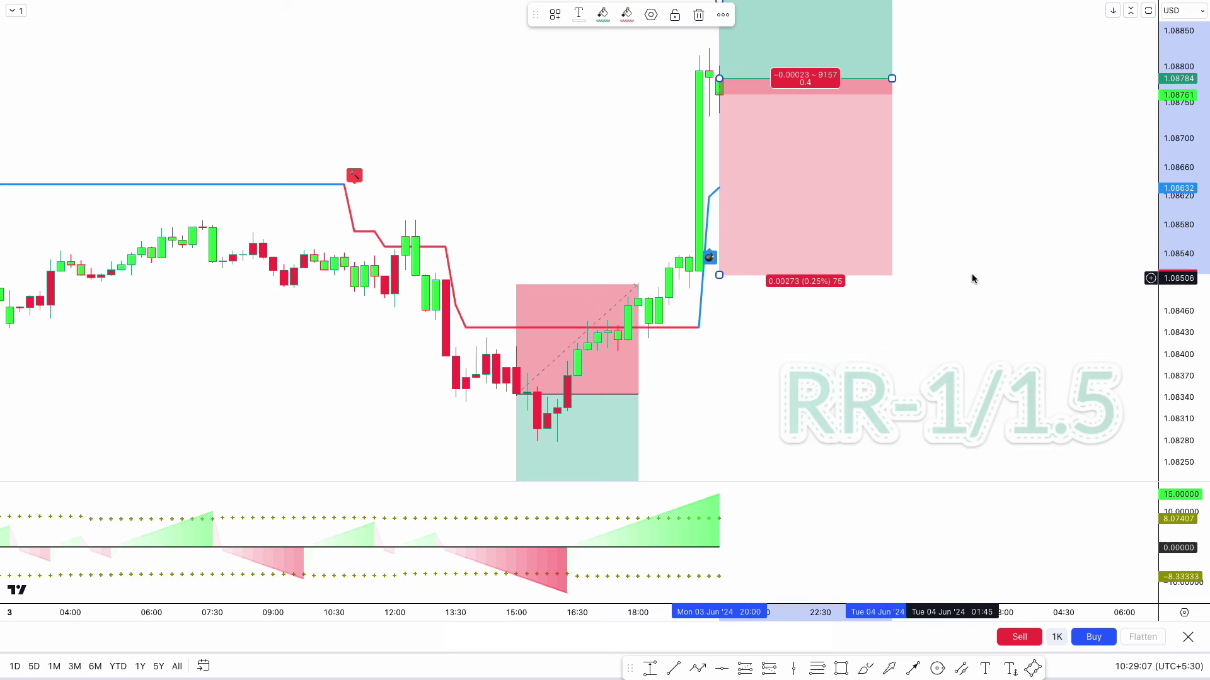
pyautogui.moveTo(1183, 261); pyautogui.dragTo(1183, 296)
pyautogui.moveTo(1050, 328); pyautogui.dragTo(1003, 441)
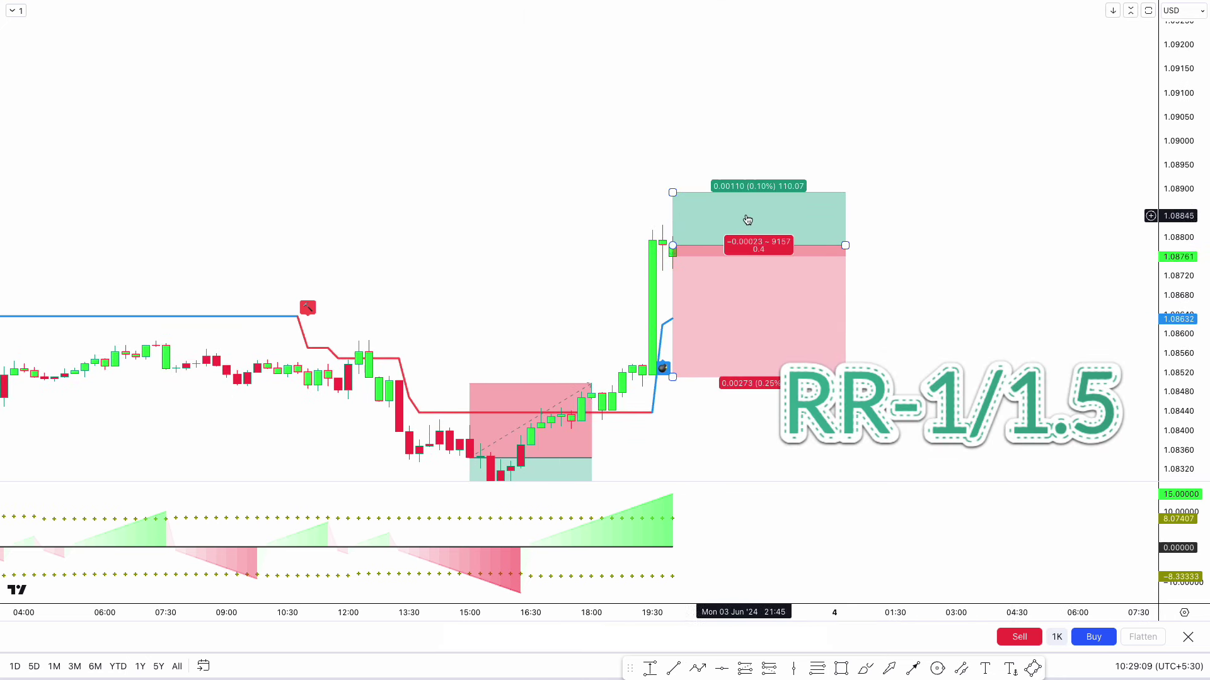
pyautogui.moveTo(674, 194); pyautogui.dragTo(652, 52)
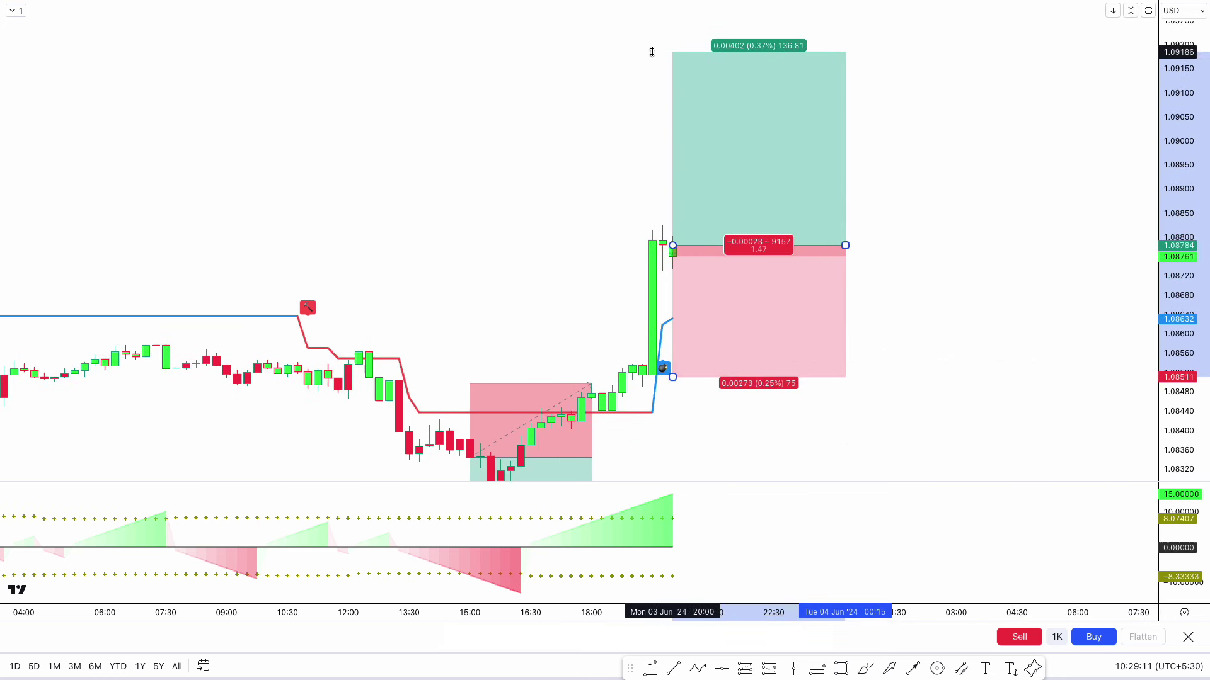
# Extend the long position box across the following candles
pyautogui.scroll(3, 942, 382)
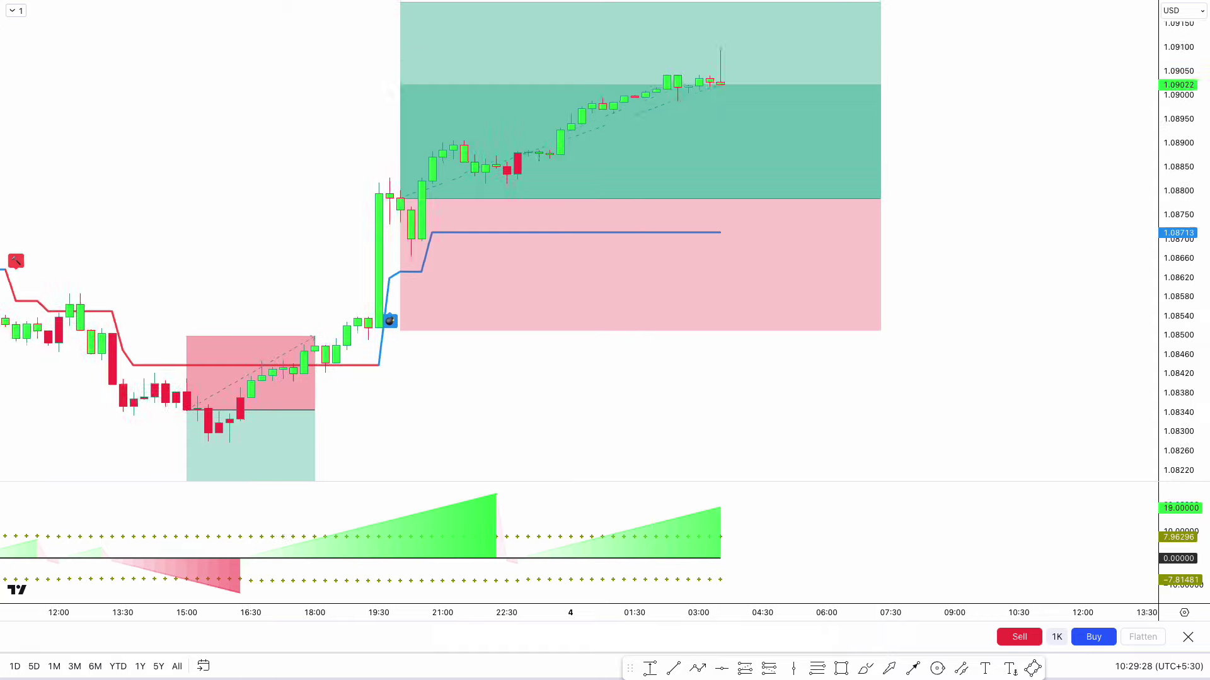
pyautogui.moveTo(753, 216)
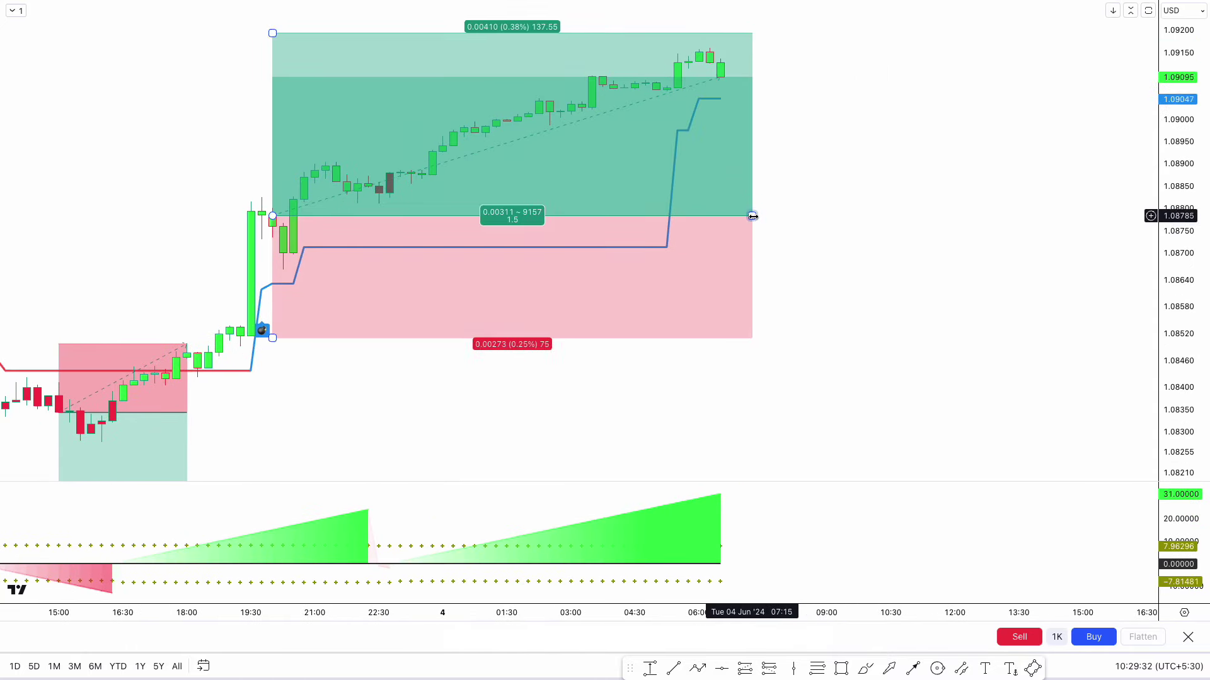
pyautogui.moveTo(753, 216); pyautogui.dragTo(829, 216)
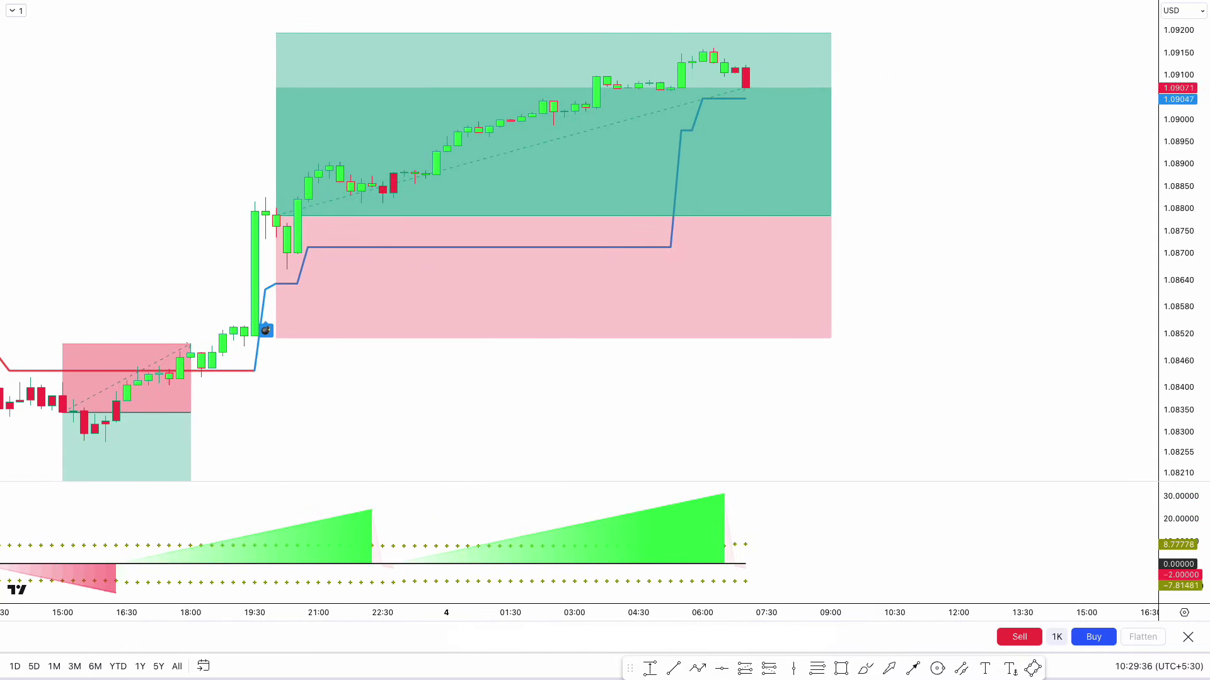
pyautogui.hscroll(-5, 939, 391)
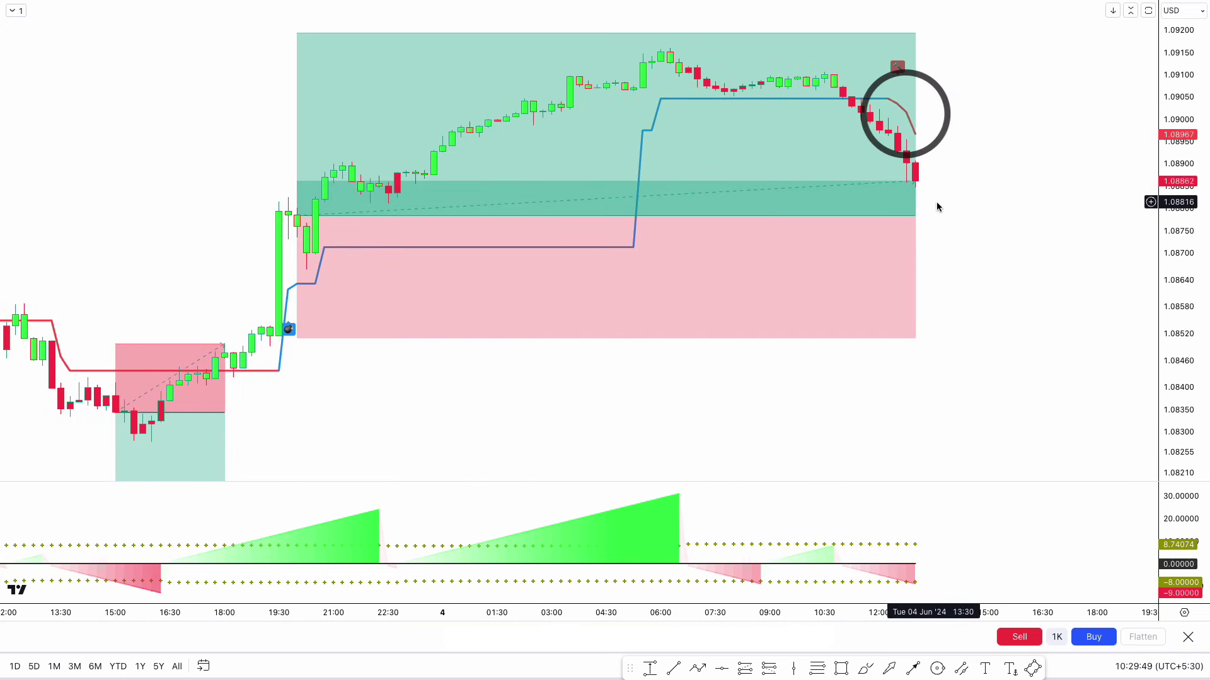
# Trim the long position box so it ends at its exit bar
pyautogui.moveTo(915, 211); pyautogui.dragTo(875, 211)
pyautogui.click(956, 233)
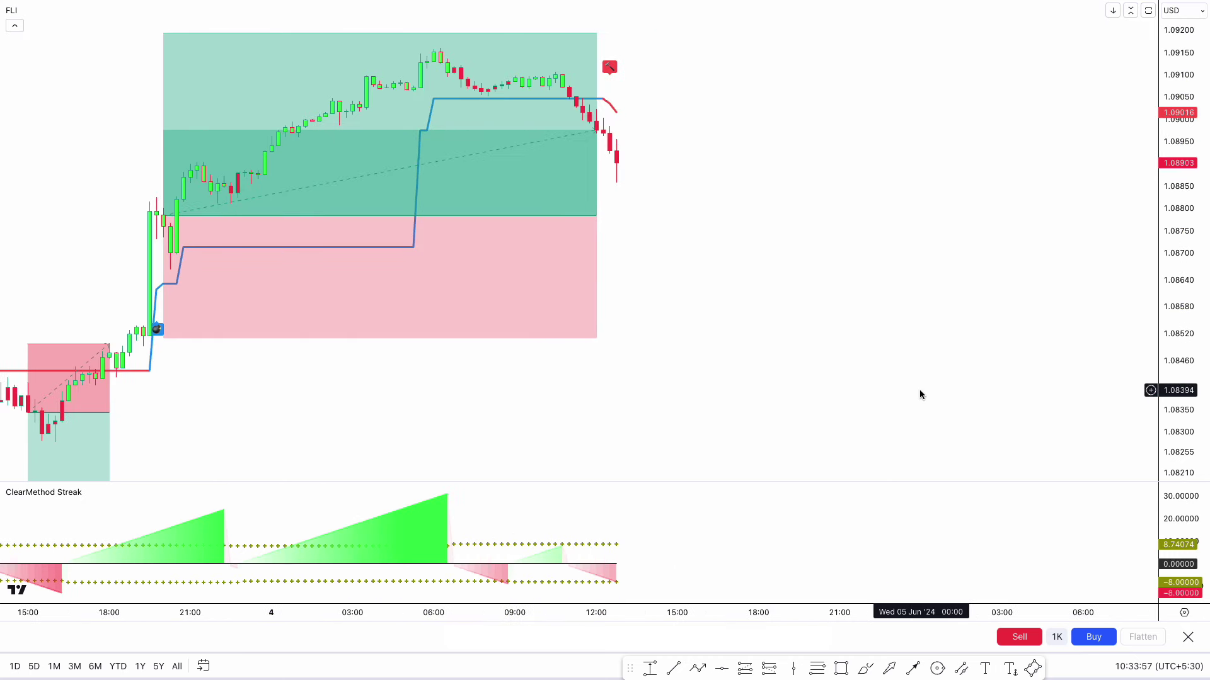
pyautogui.moveTo(918, 391); pyautogui.dragTo(1028, 424)
pyautogui.hscroll(1, 950, 349)
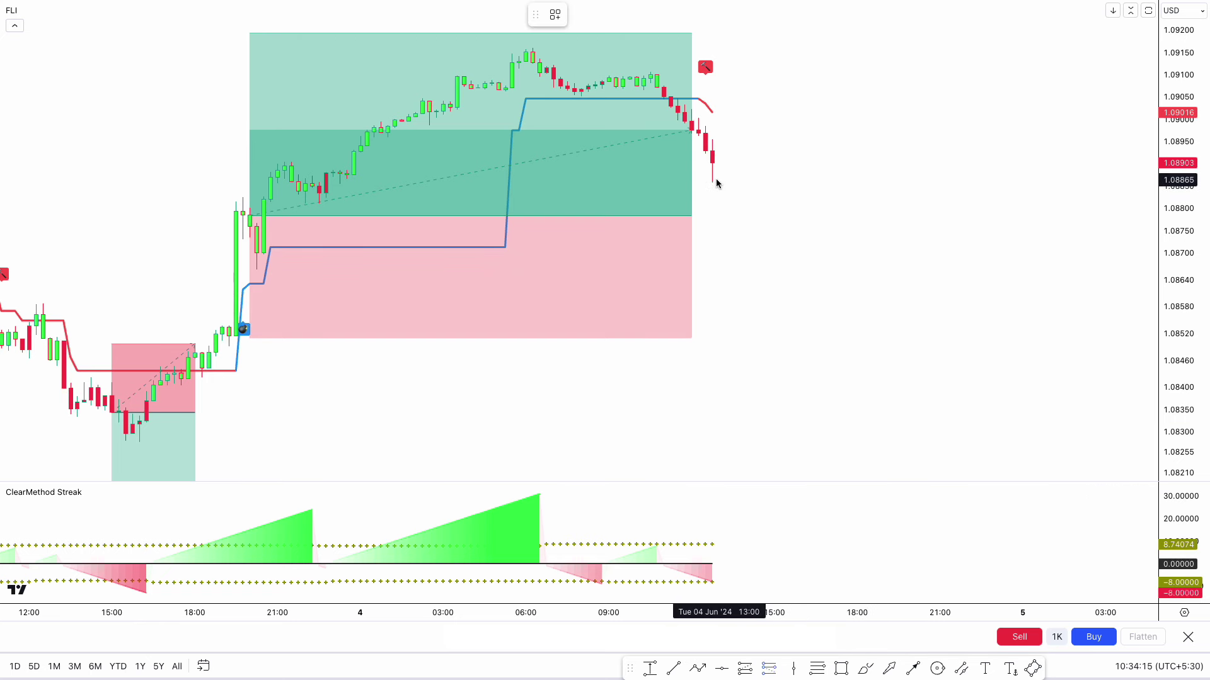
# Place a short position at 1.08903 with stop 1.09108 and a 1:1.5 target
pyautogui.click(713, 162)
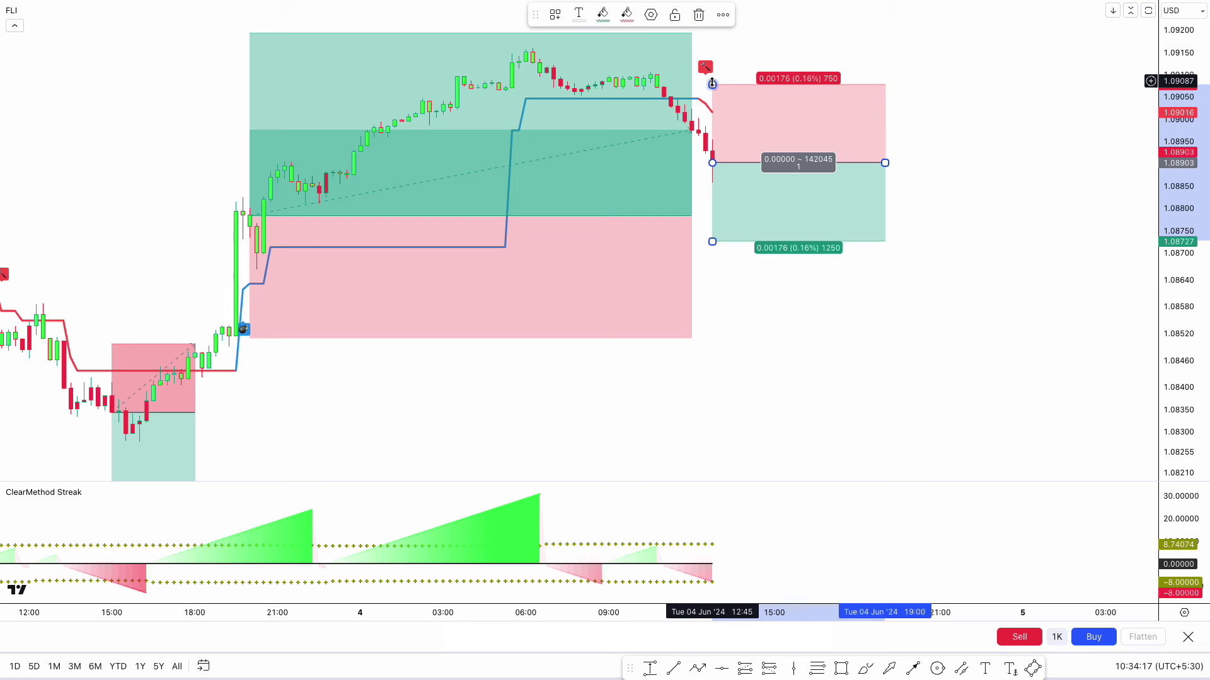
pyautogui.moveTo(711, 87); pyautogui.dragTo(712, 72)
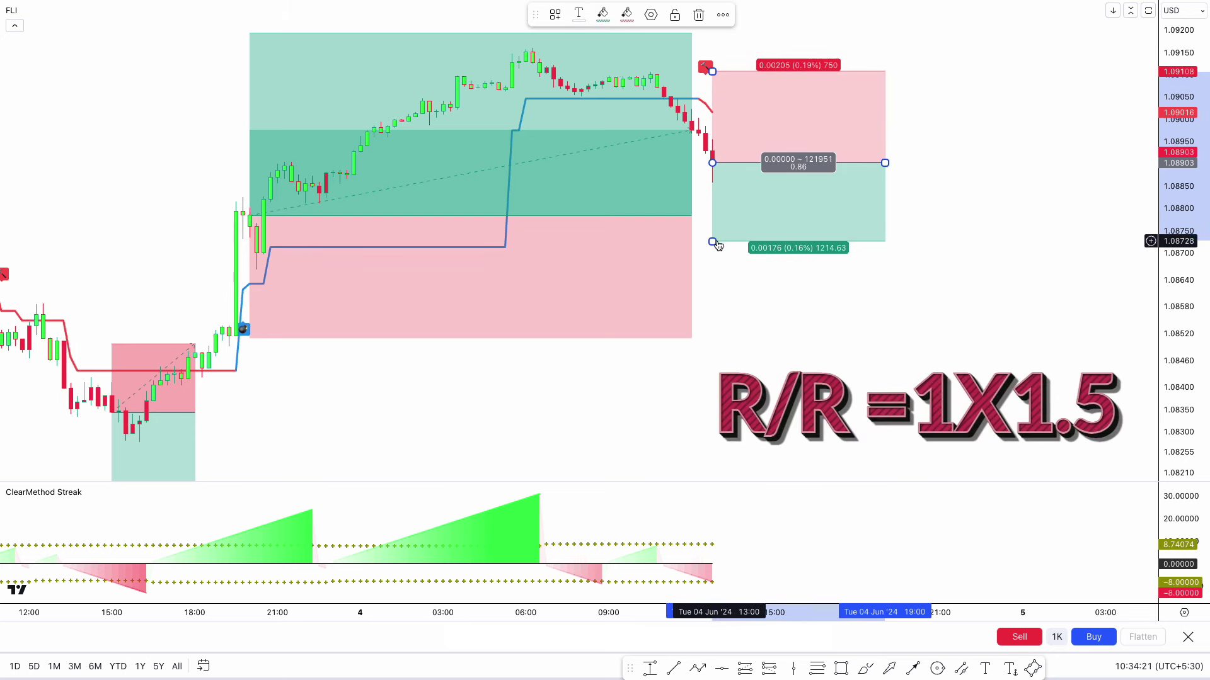
pyautogui.moveTo(713, 242); pyautogui.dragTo(708, 302)
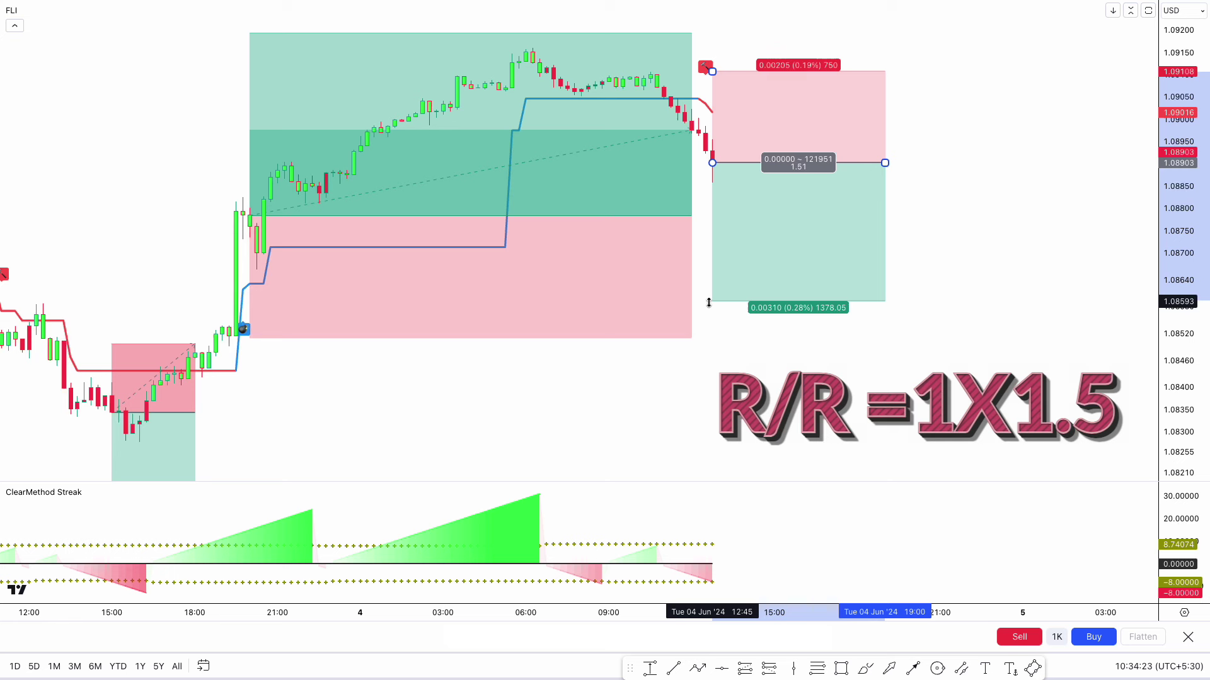
pyautogui.click(756, 409)
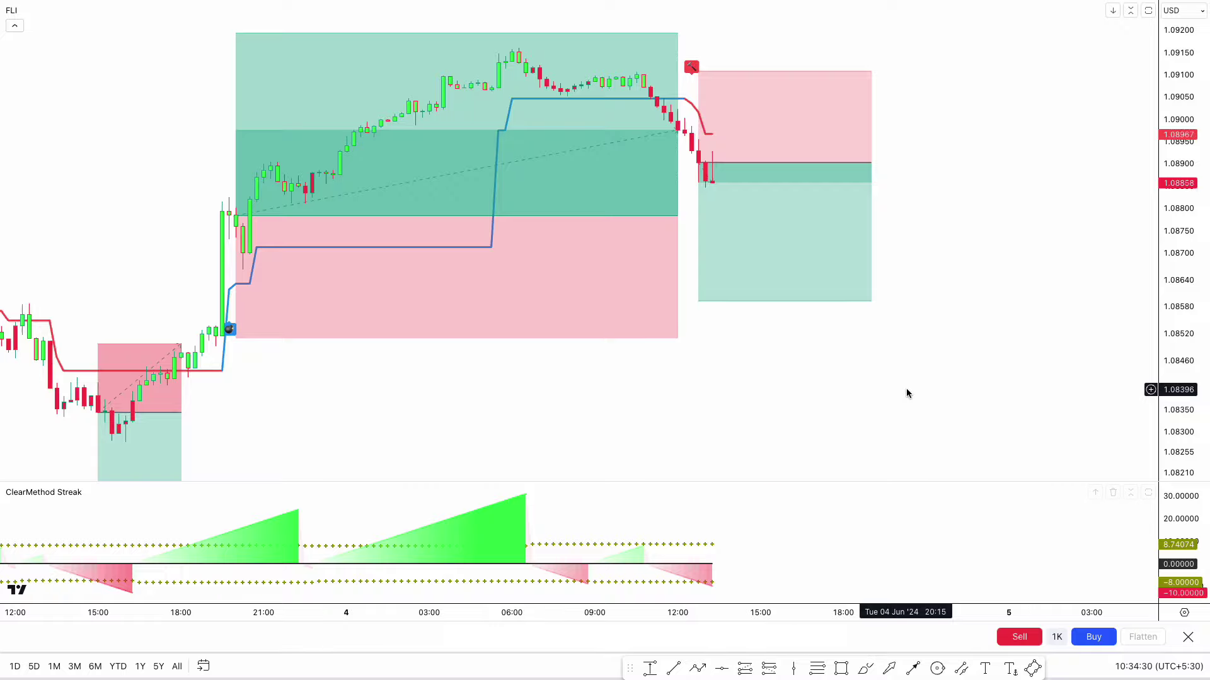
# Narrow the short position box to its exit bar
pyautogui.scroll(5, 905, 389)
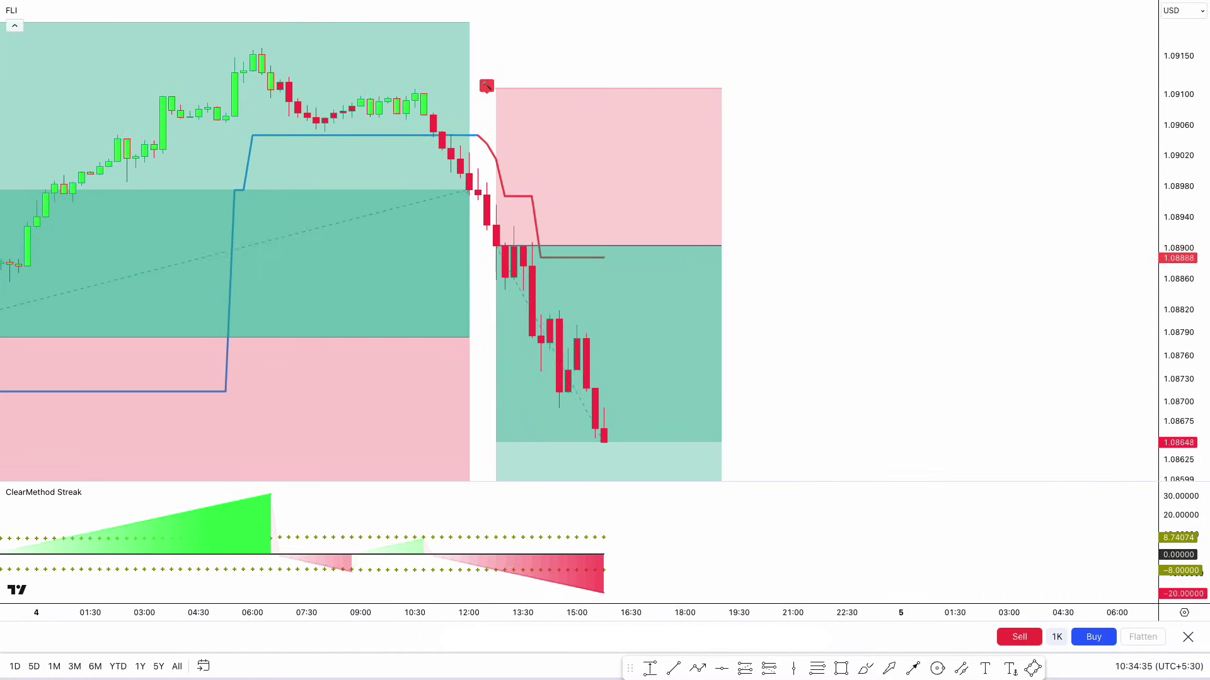
pyautogui.moveTo(631, 225); pyautogui.dragTo(577, 229)
pyautogui.click(676, 269)
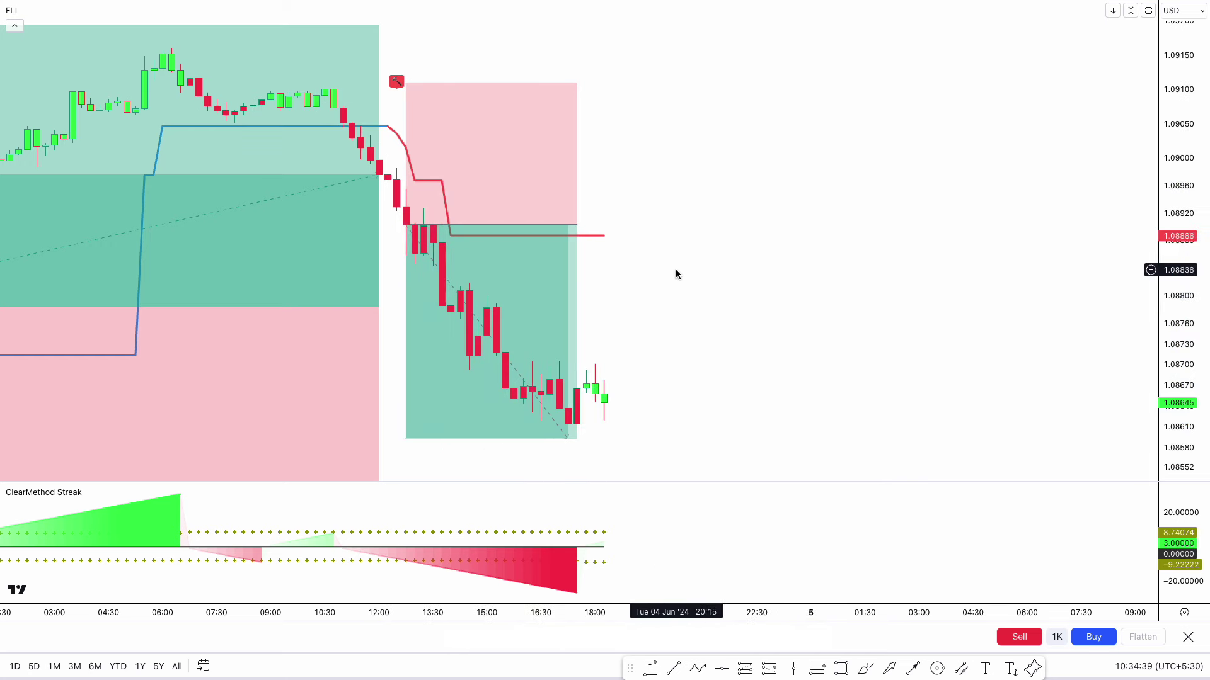